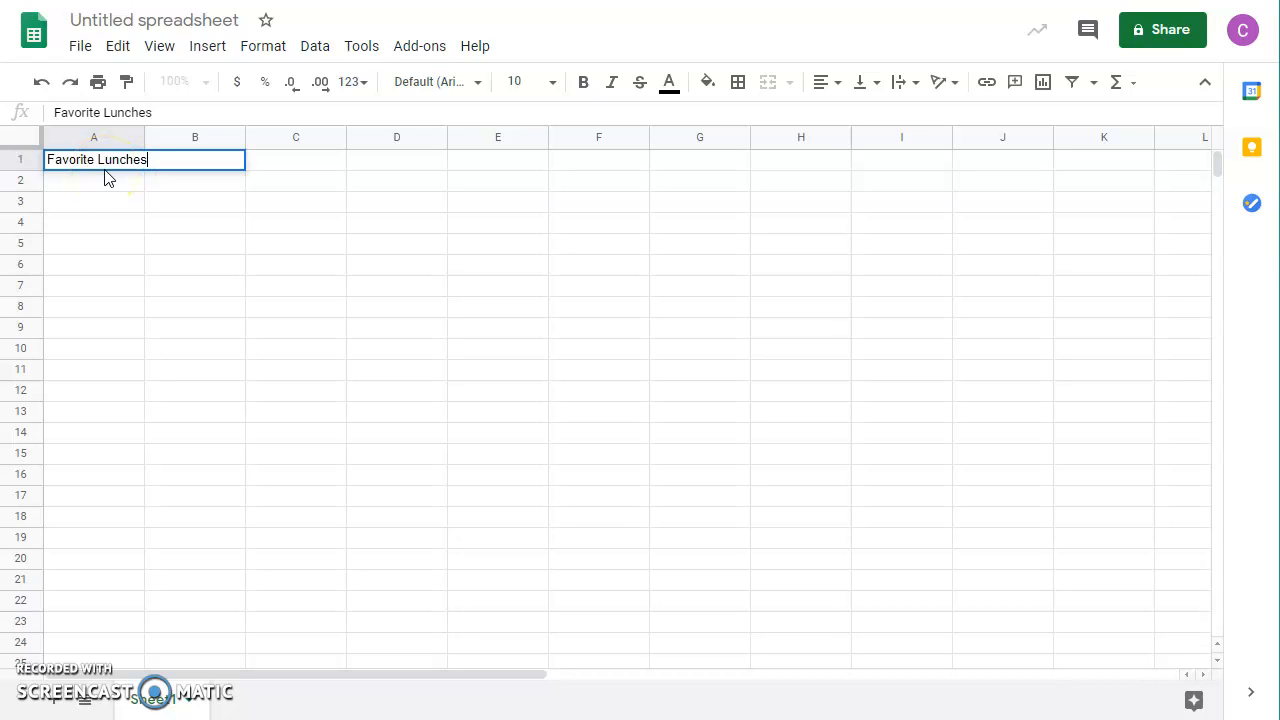
Step: Enter the column headings Boys in B1 and Girls in C1 beside the Favorite Lunches heading
key("Tab")
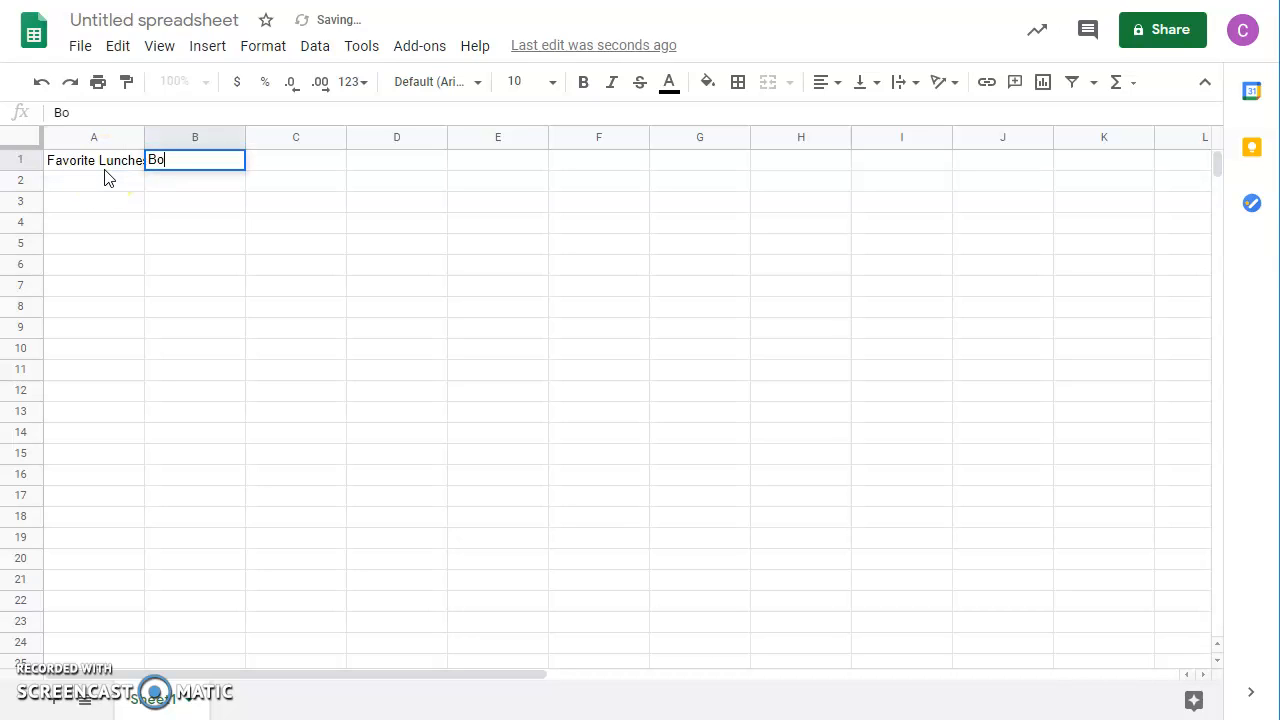
key("Tab")
type("G")
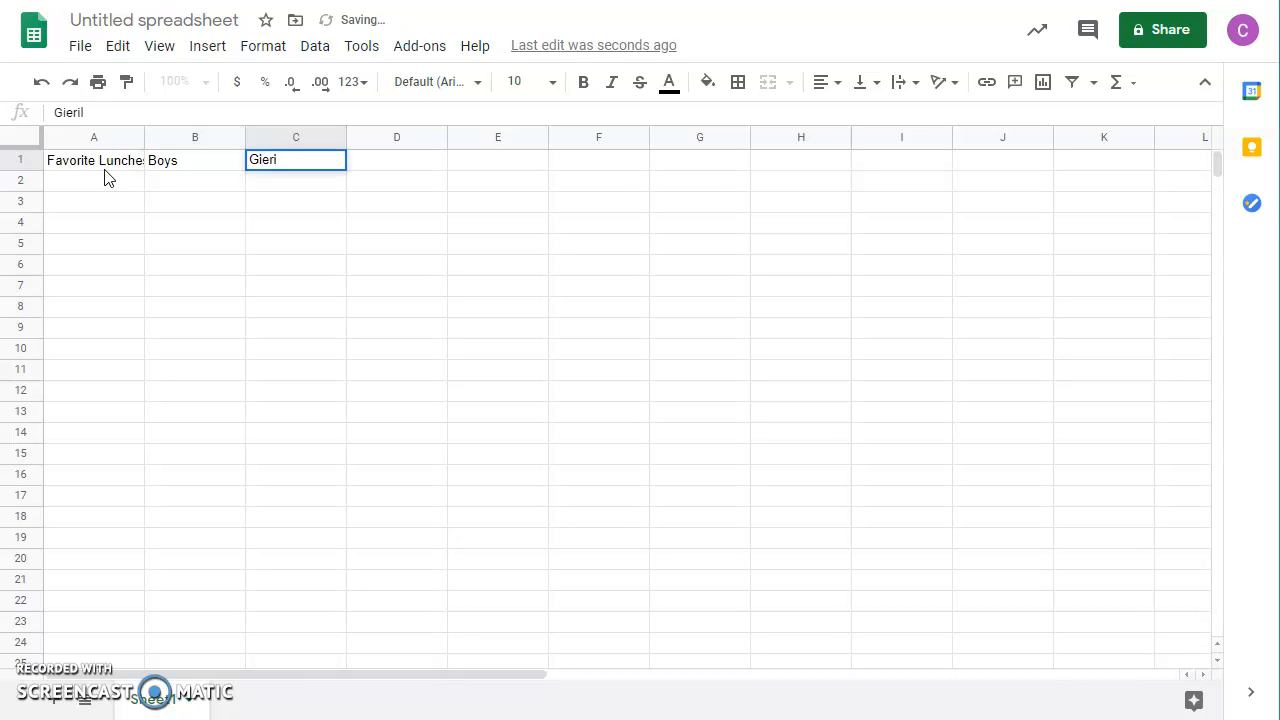
type("irls")
left_click(70, 183)
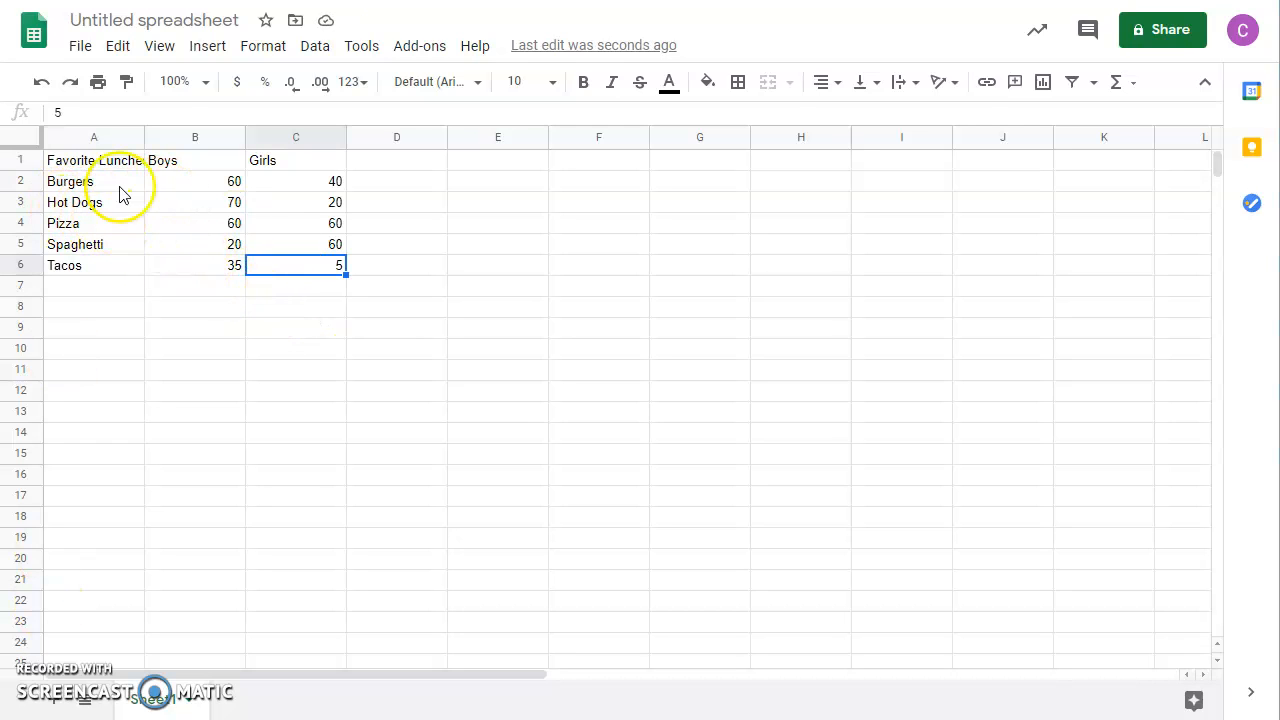
Step: Fit the widths of columns A, B and C to their contents
double_click(143, 137)
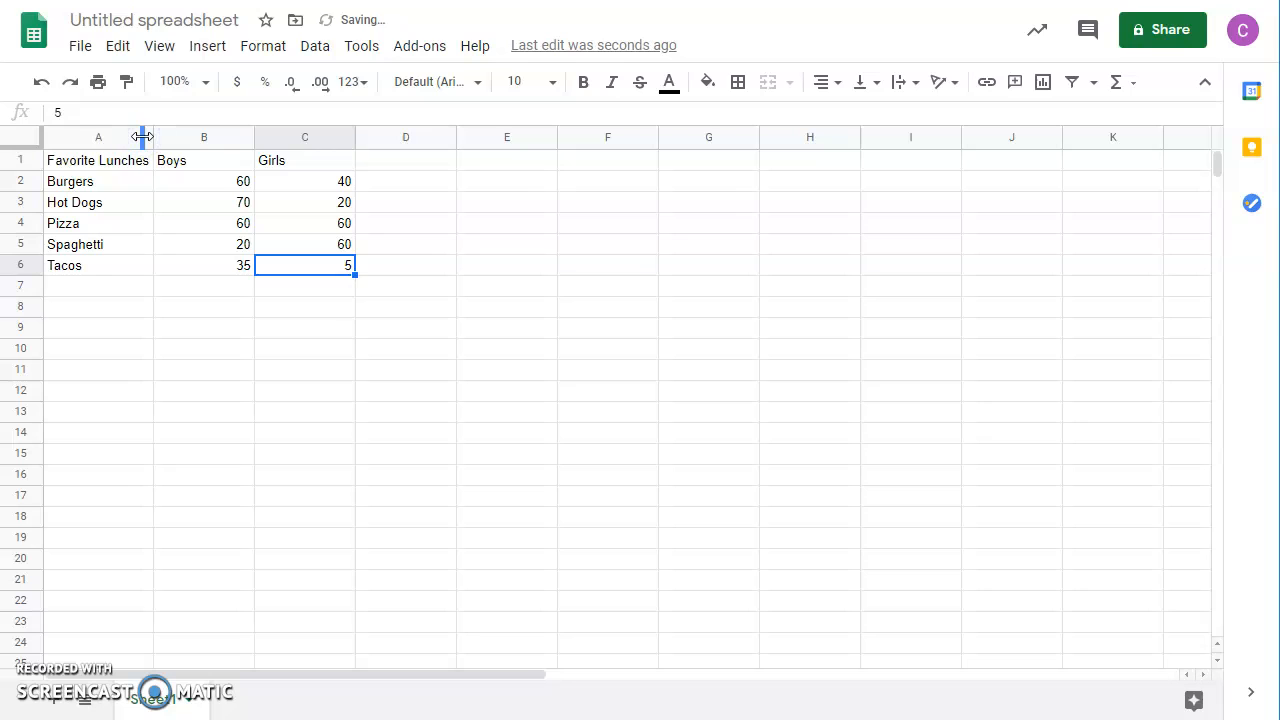
double_click(252, 137)
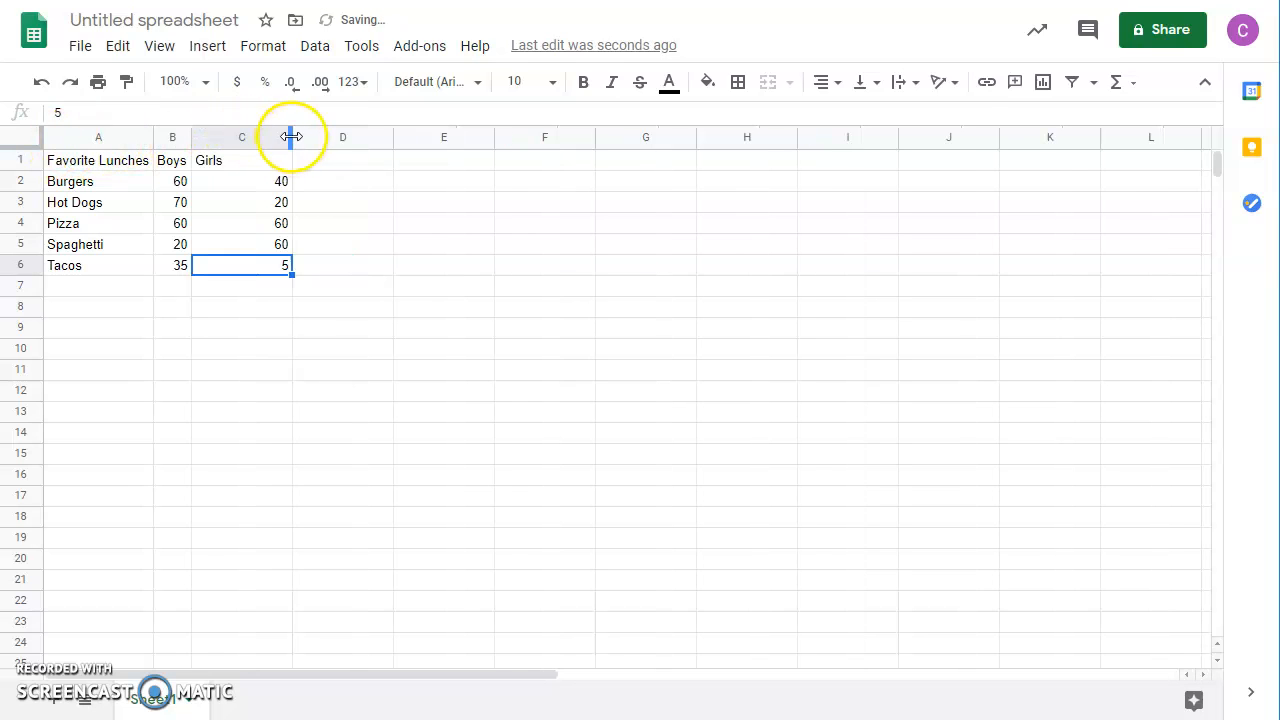
double_click(292, 137)
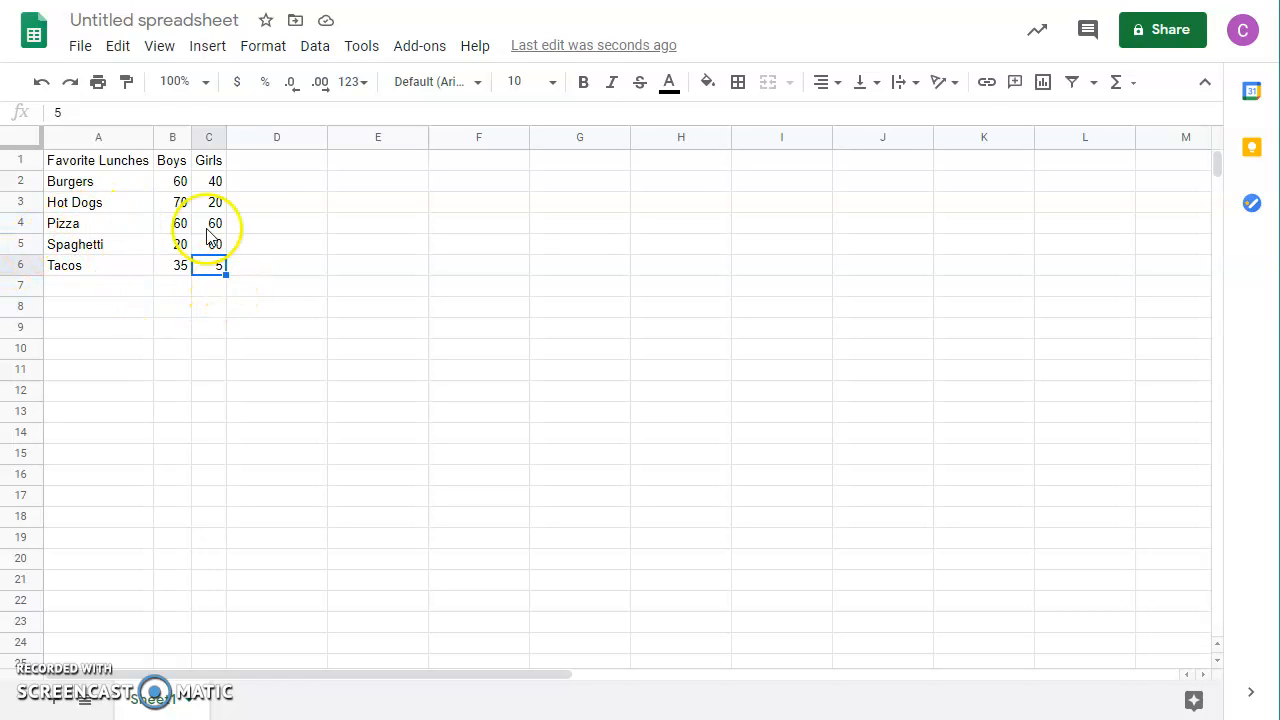
Step: Insert a column chart of the Boys and Girls lunch data in A1:C6
left_click(208, 46)
left_click(244, 324)
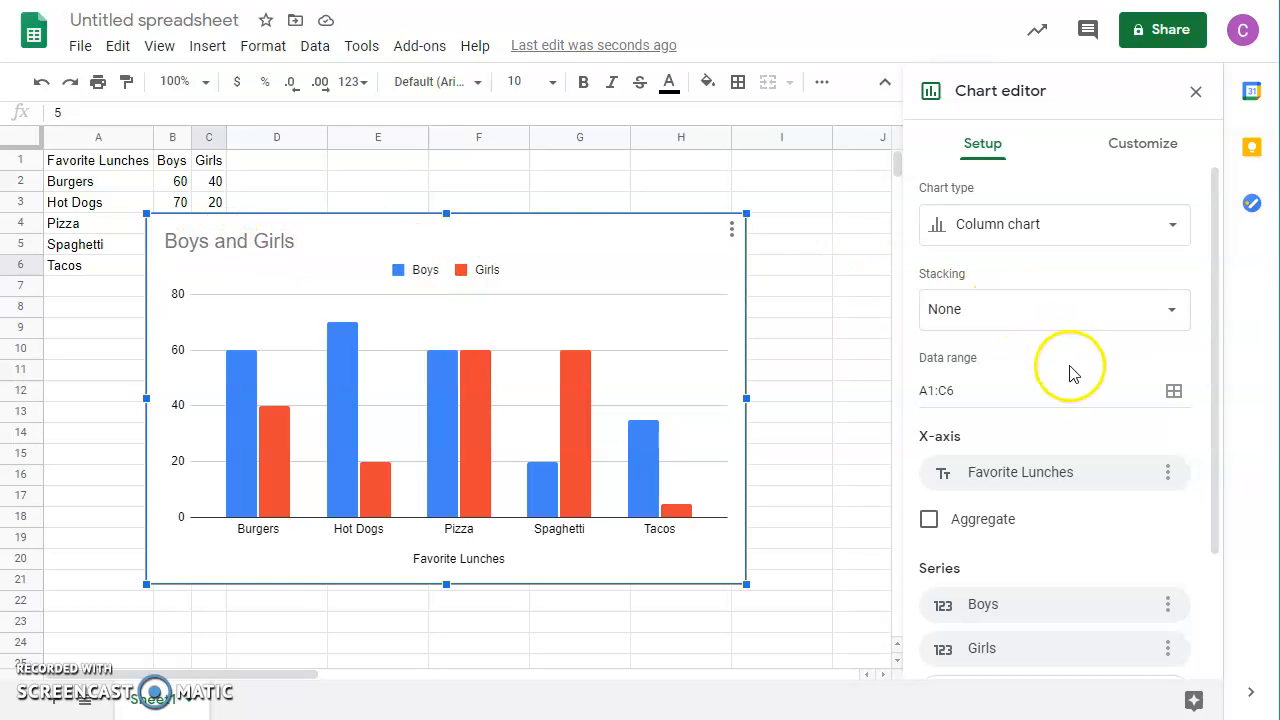
scroll(1070, 372, "down", 3)
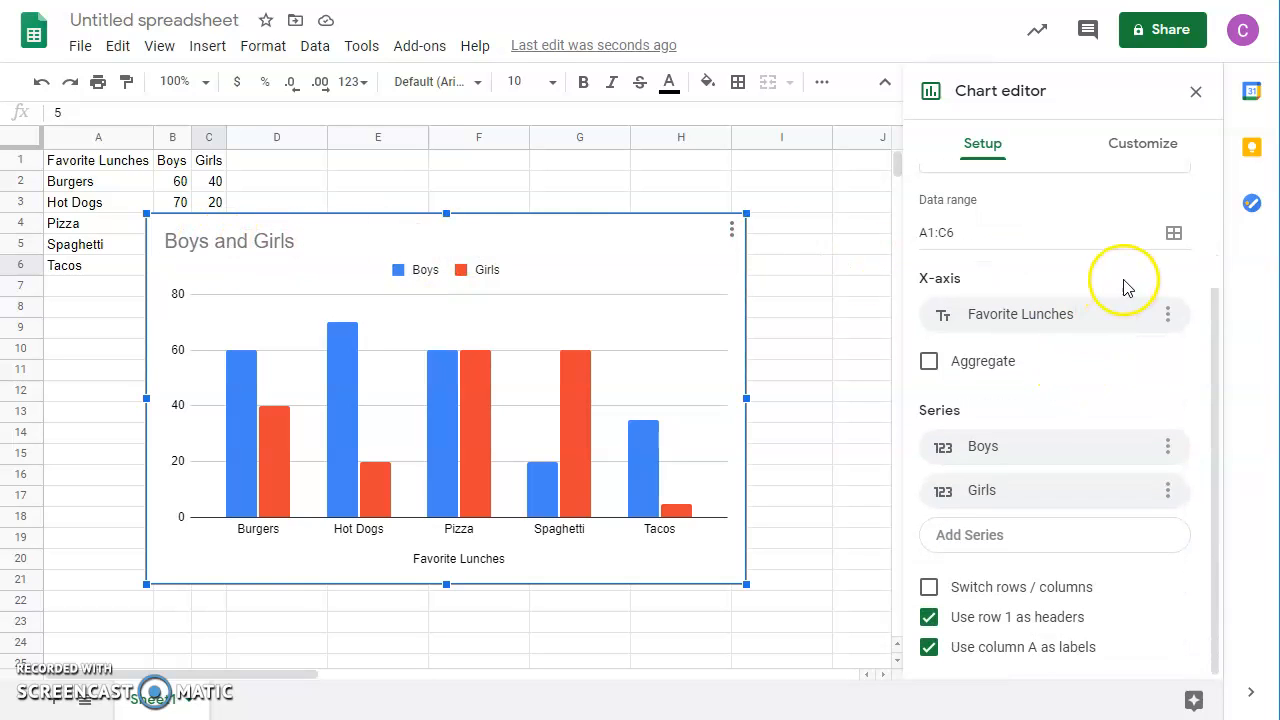
scroll(1125, 287, "up", 3)
Step: Change the chart title to Favorite Lunches and center it above the chart
left_click(1140, 147)
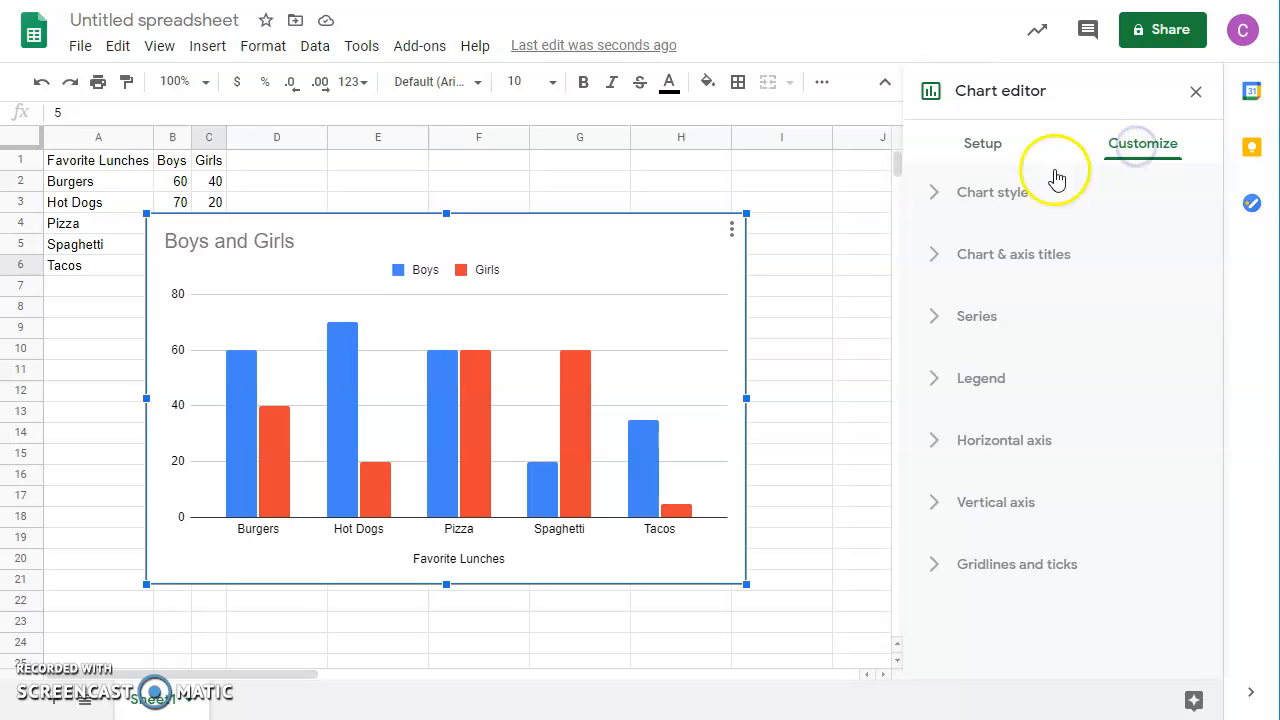
left_click(993, 256)
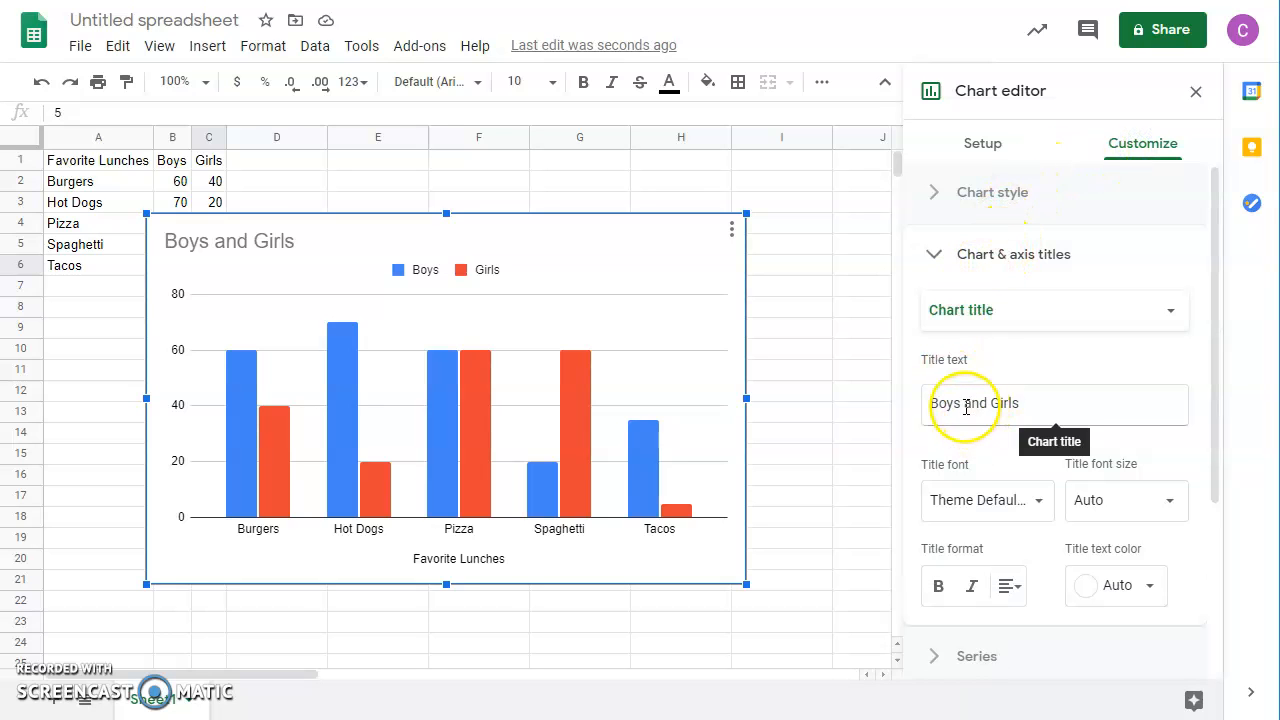
left_click_drag(1010, 403, 895, 398)
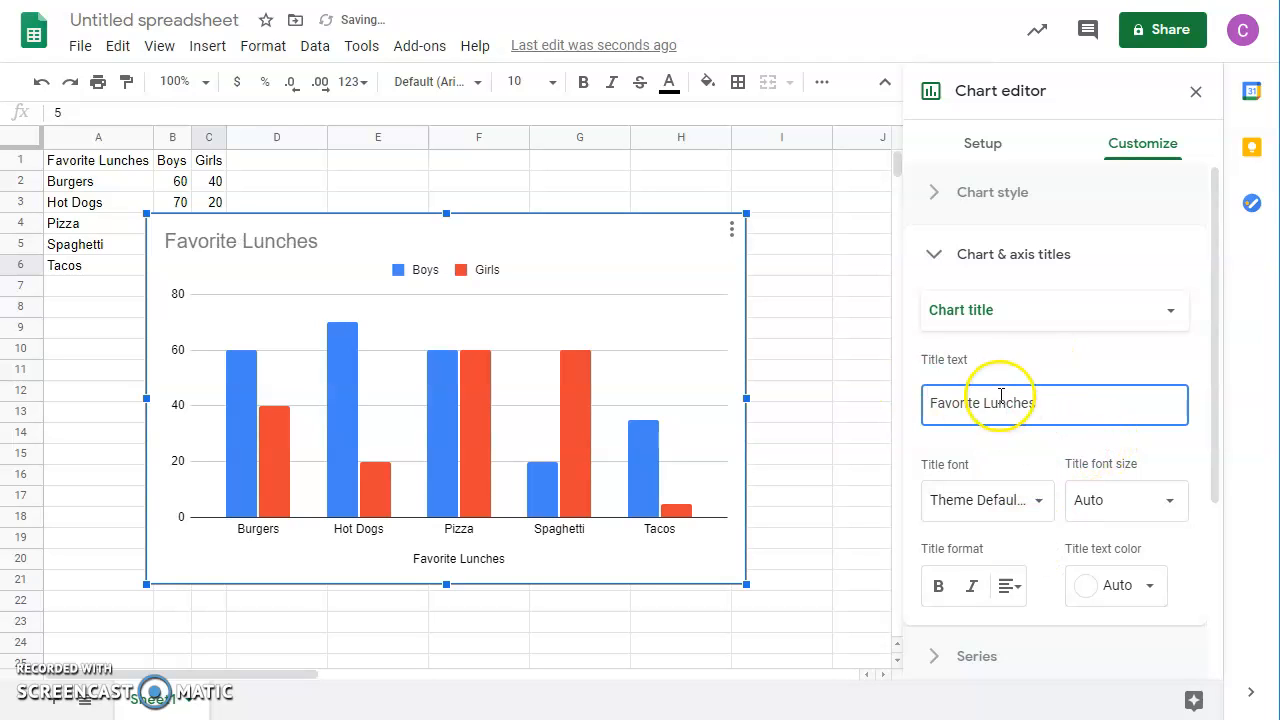
left_click(1018, 588)
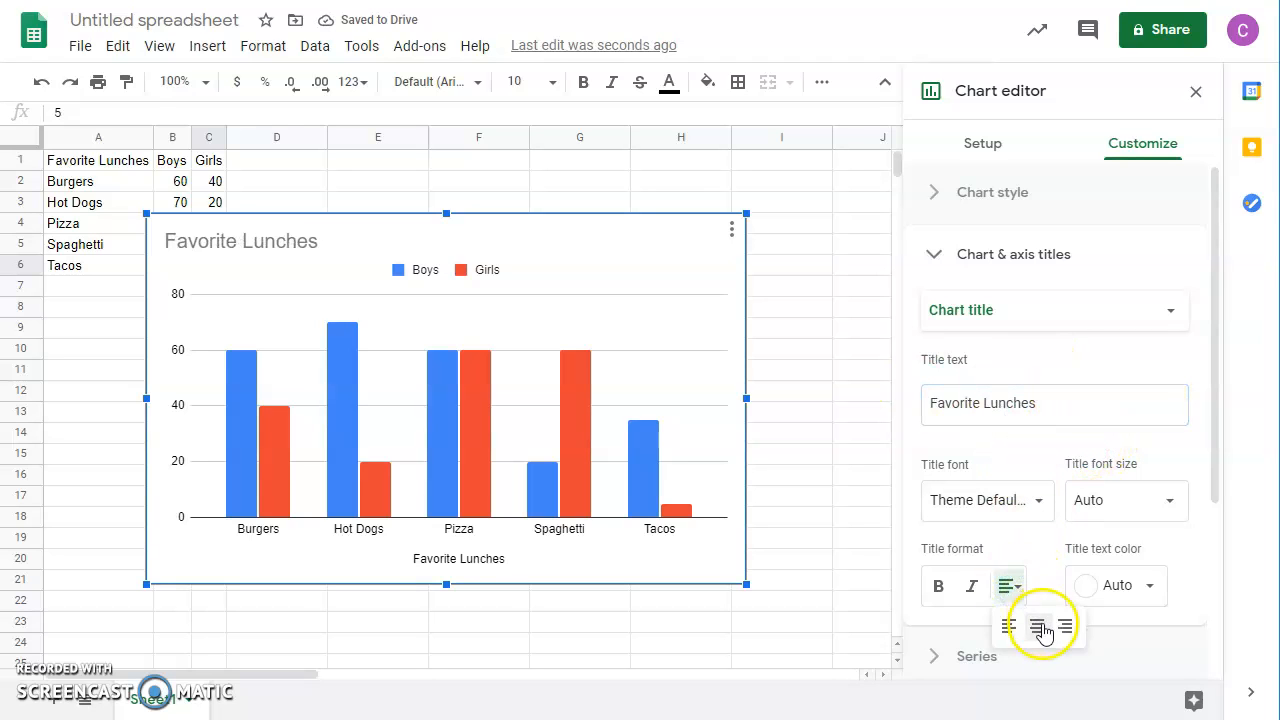
left_click(1040, 625)
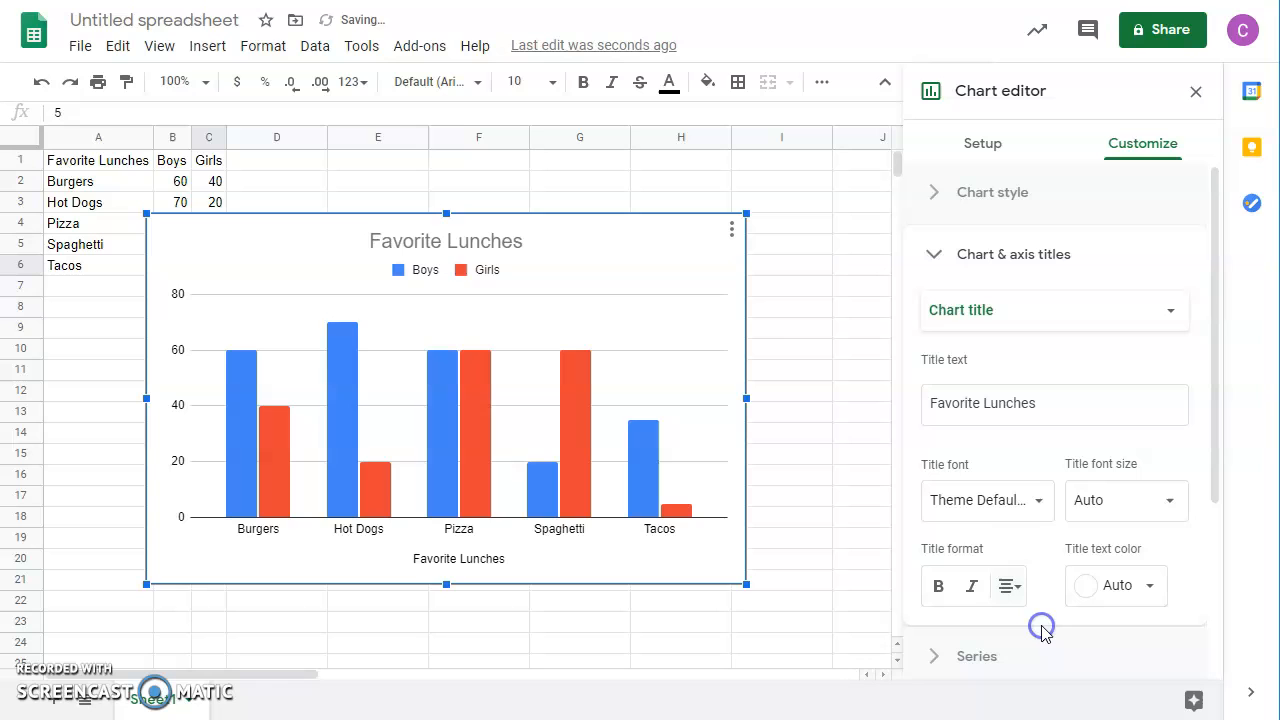
double_click(469, 242)
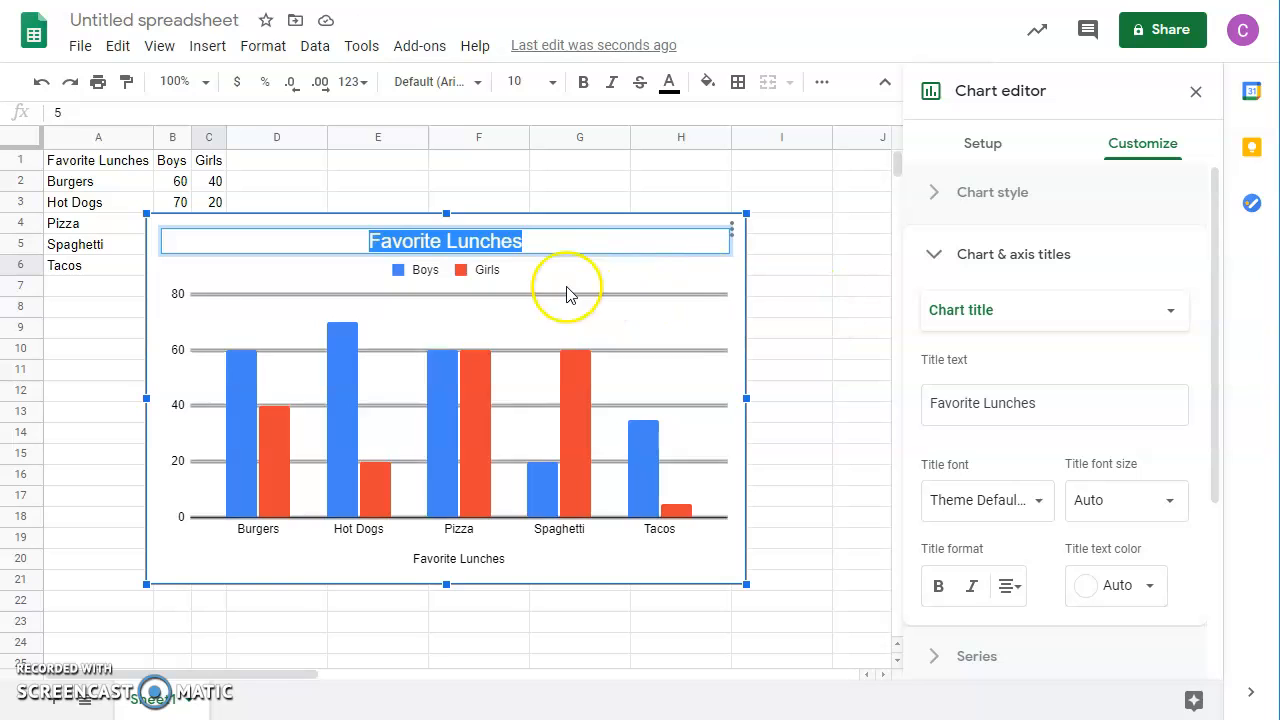
left_click(631, 240)
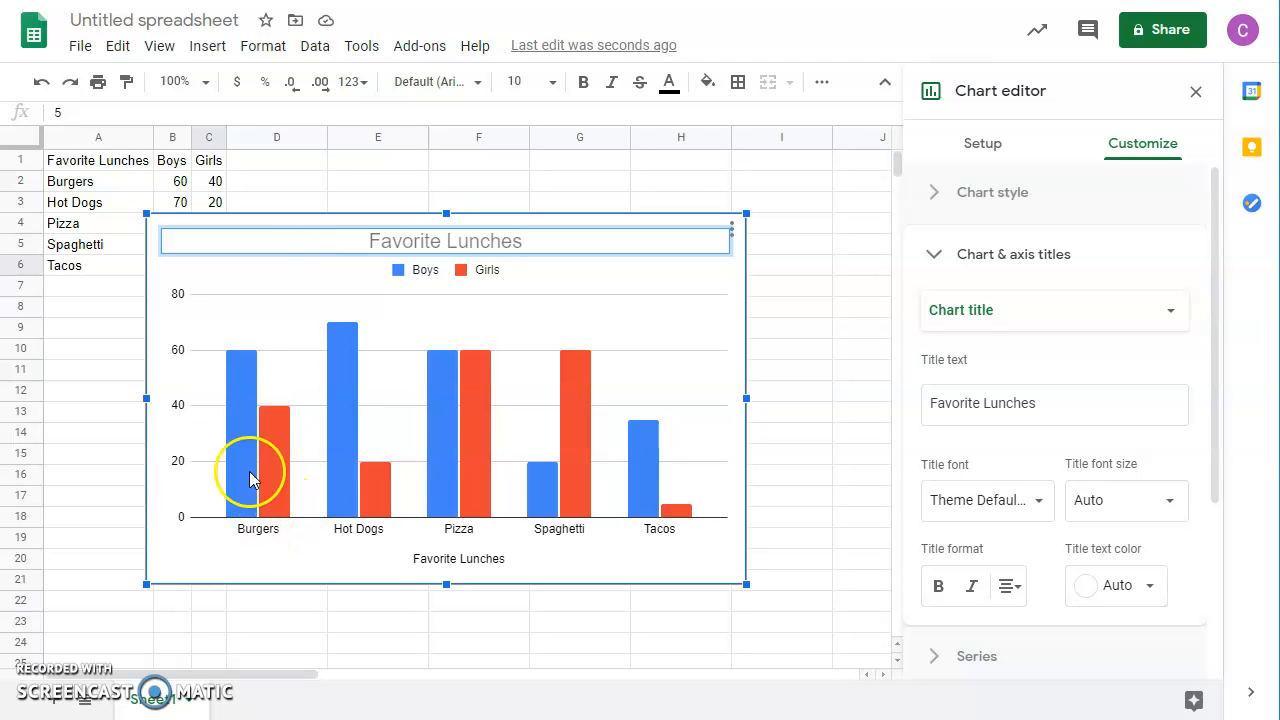
Step: Turn on the 3D style for the Favorite Lunches column chart
left_click(965, 195)
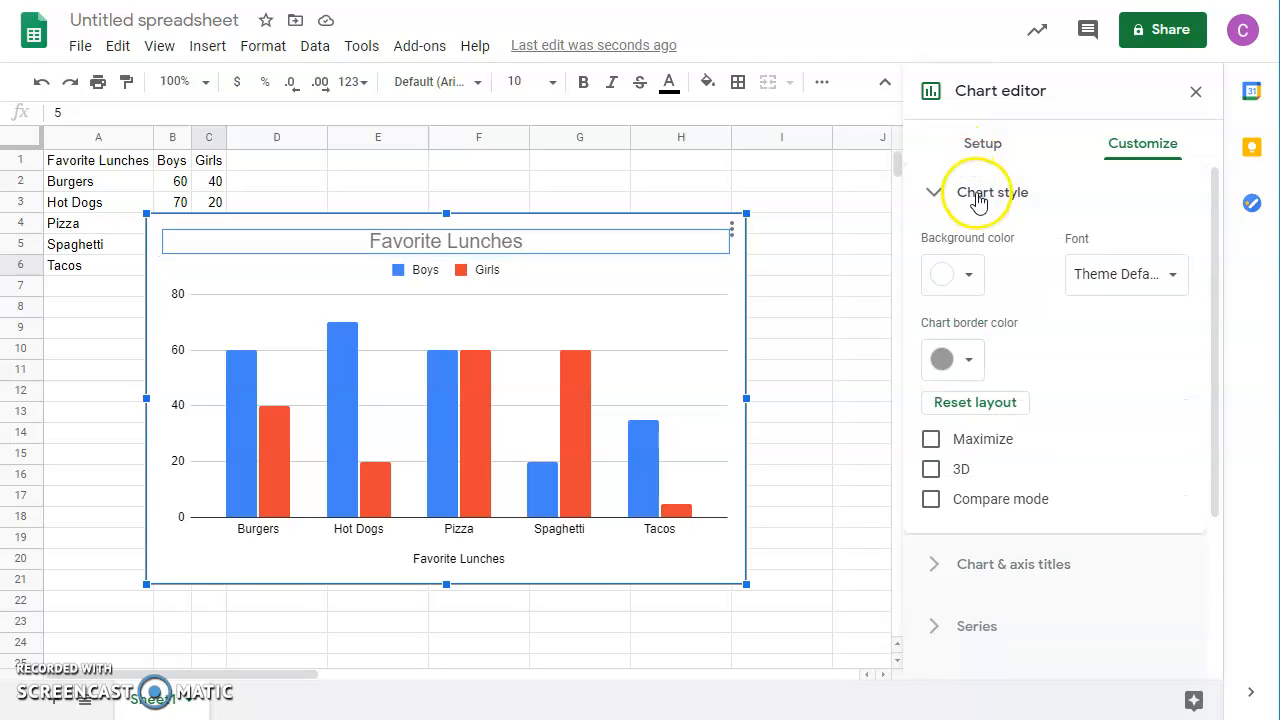
left_click(929, 471)
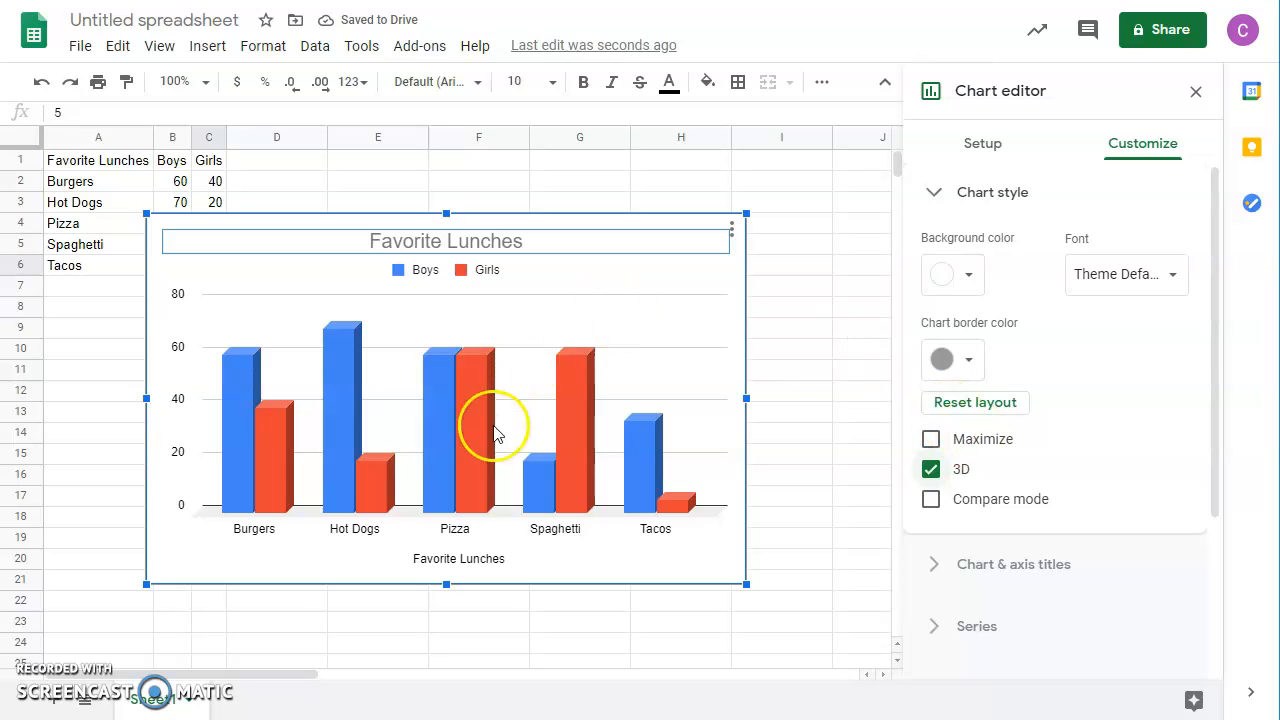
Step: Choose the column chart type again and re-enable the 3D style for its columns
left_click(982, 148)
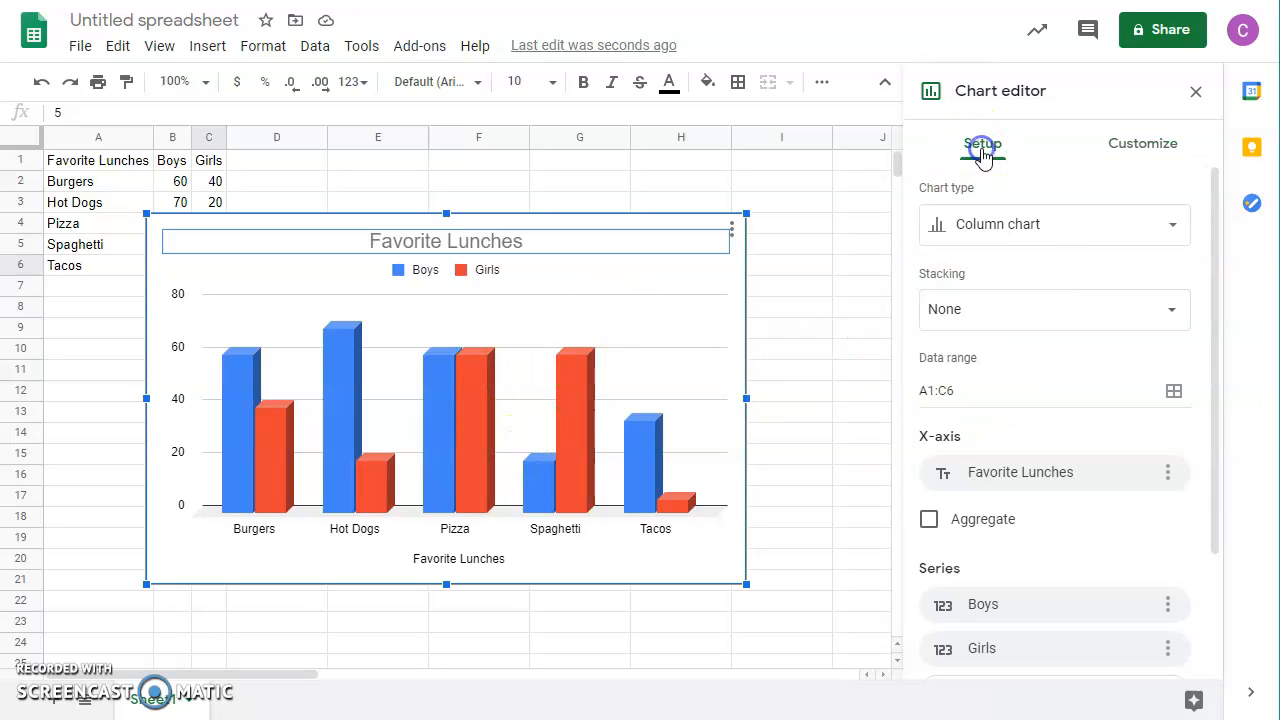
left_click(1143, 226)
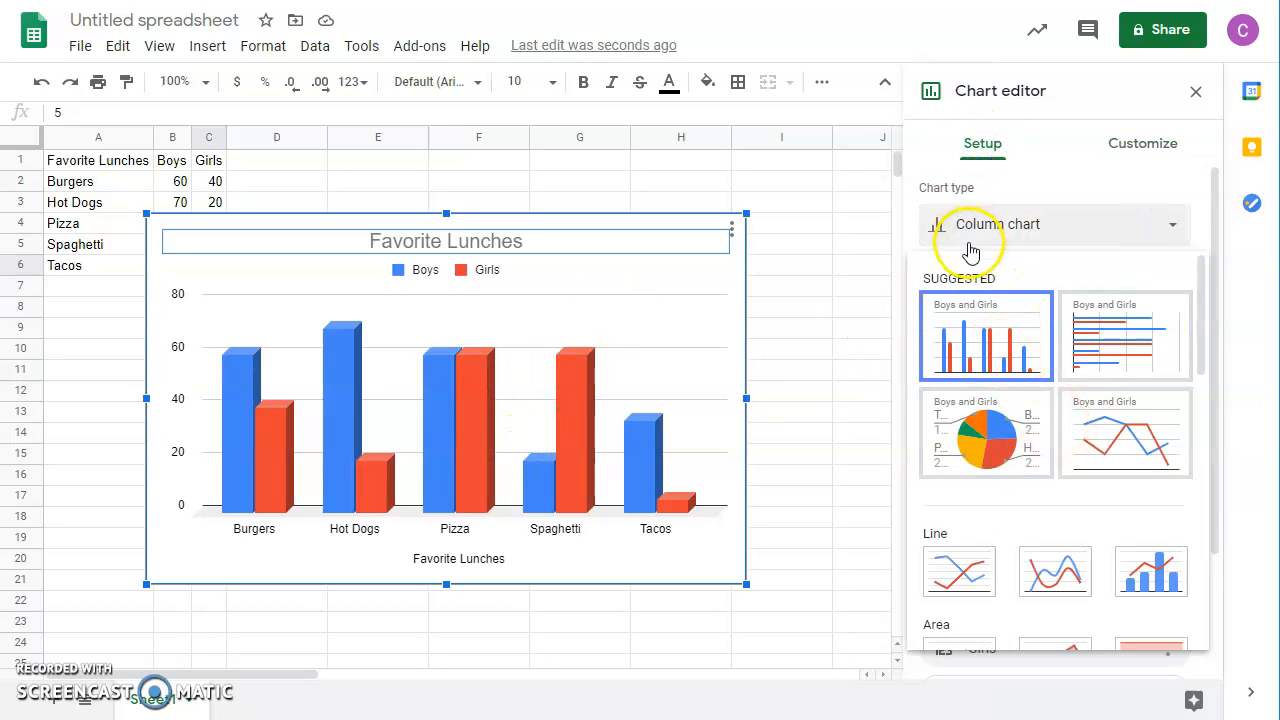
scroll(1029, 531, "down", 3)
left_click(955, 515)
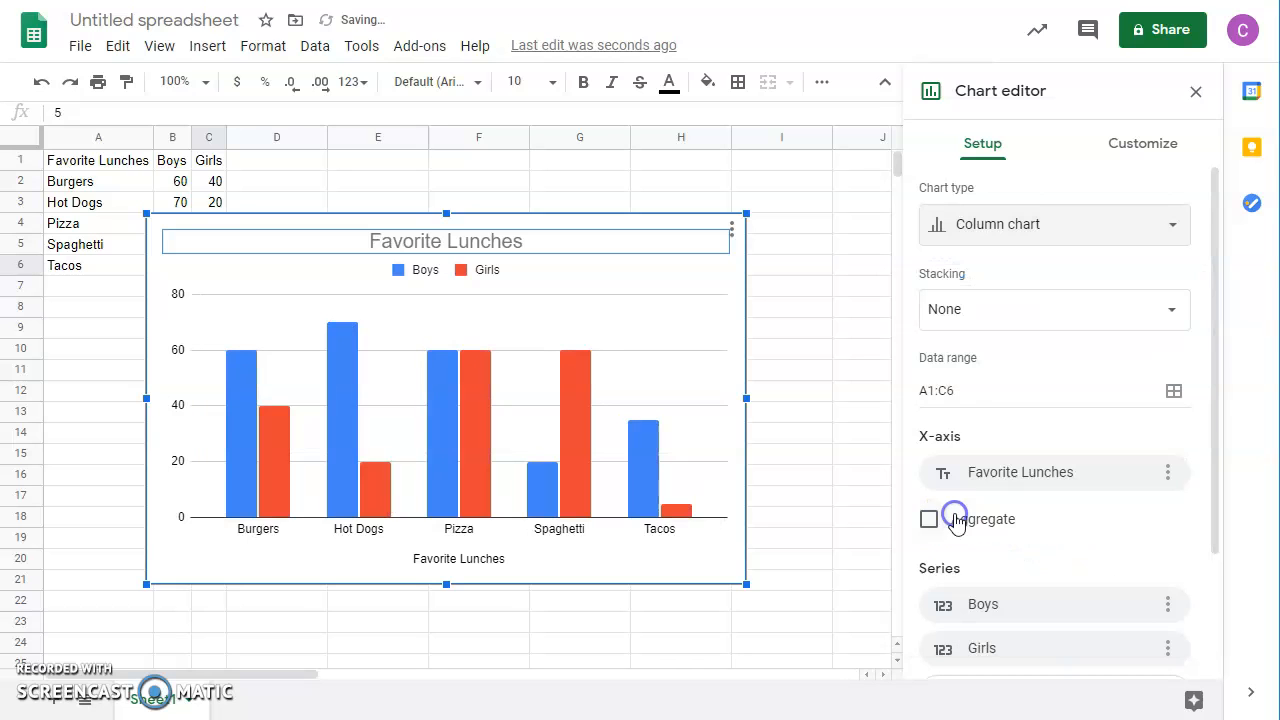
left_click(1130, 145)
left_click(931, 469)
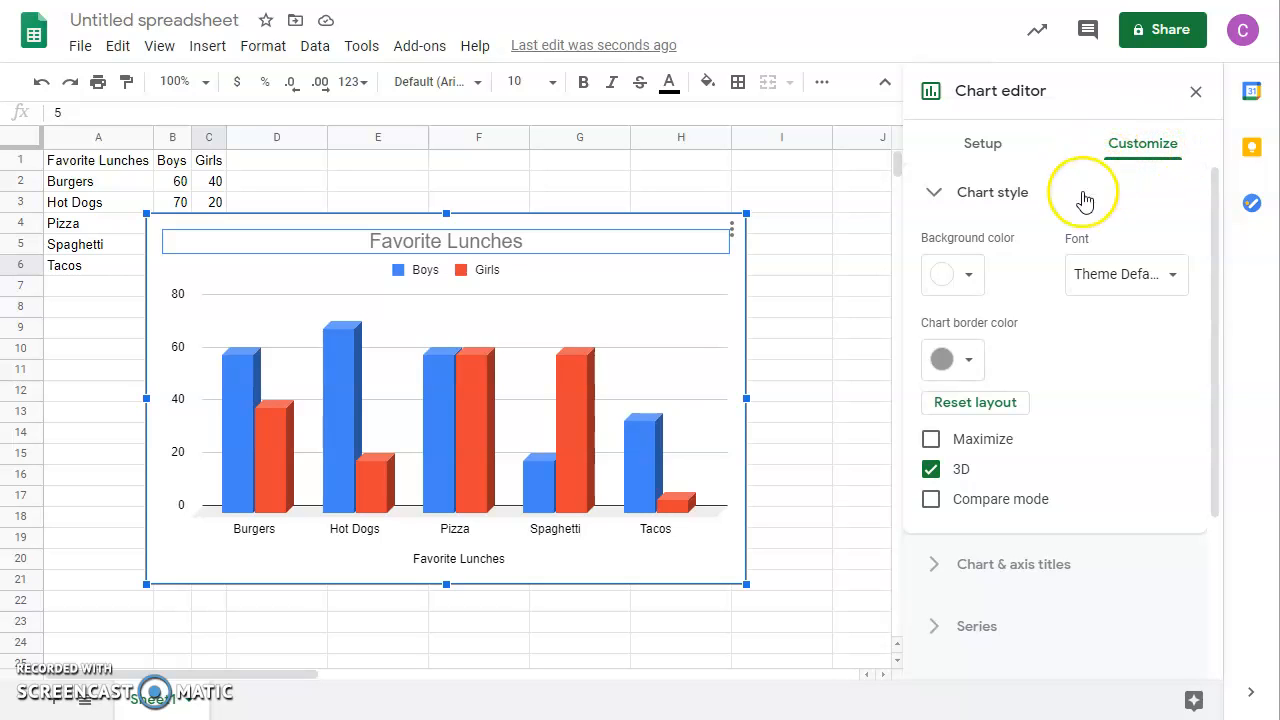
Step: Set the chart's background color to medium gray
left_click(969, 277)
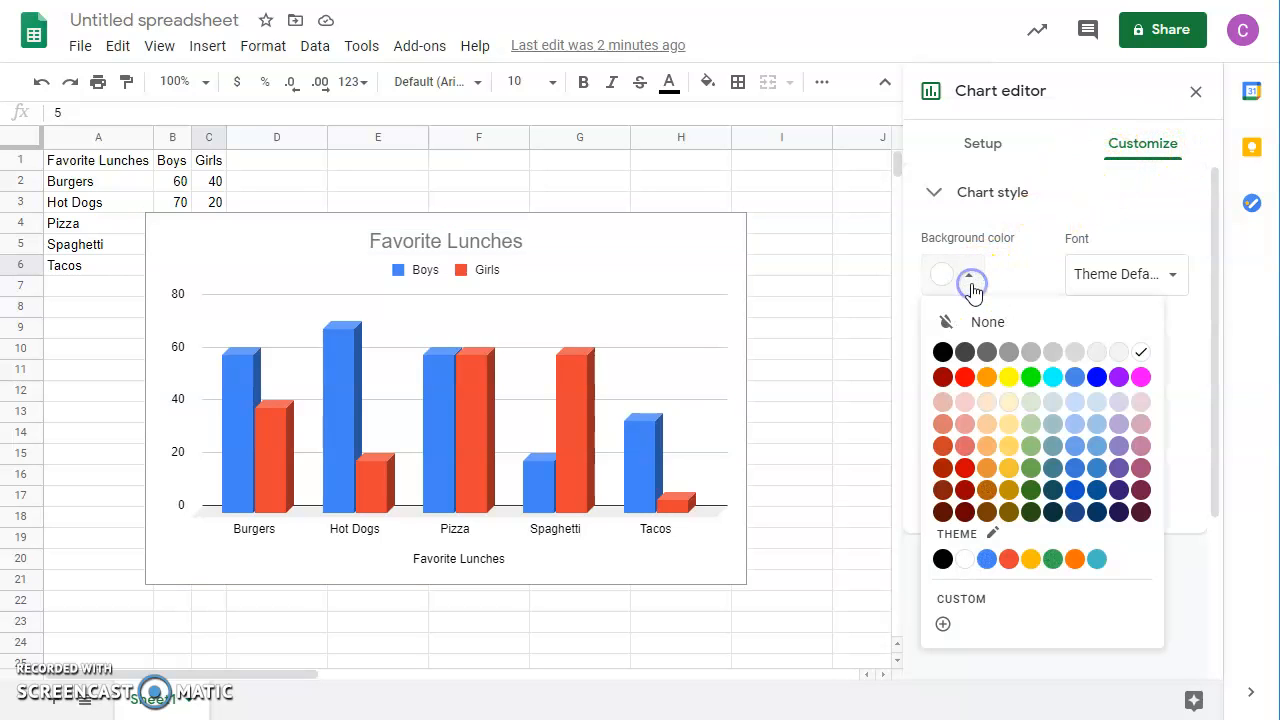
left_click(1012, 355)
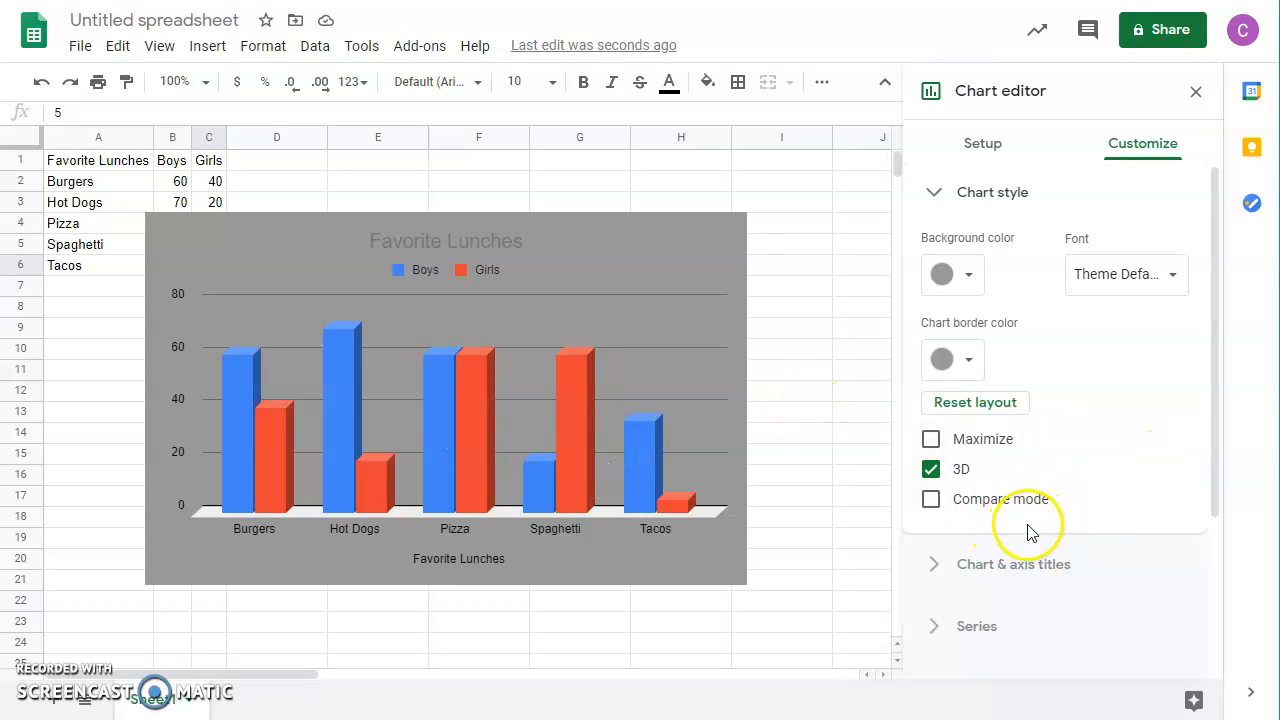
Step: Add data labels to all series and set their position to Outside end
scroll(1057, 537, "down", 1)
scroll(1045, 477, "down", 1)
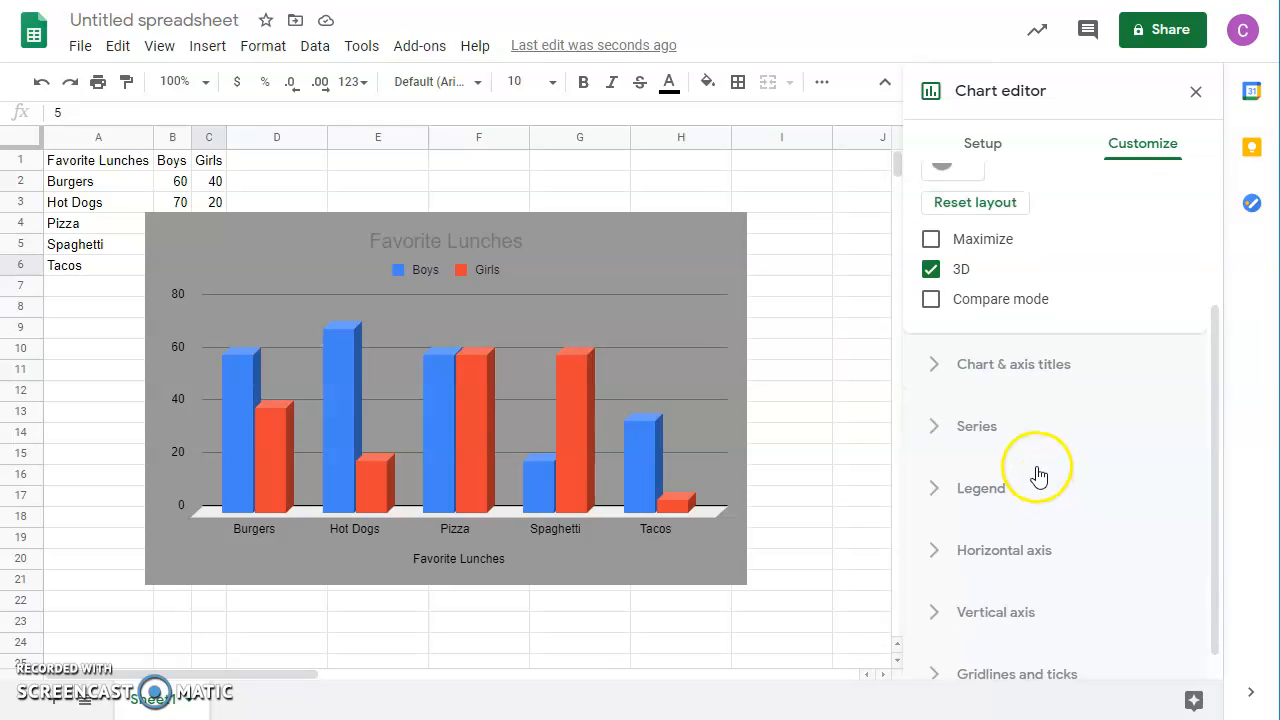
left_click(979, 428)
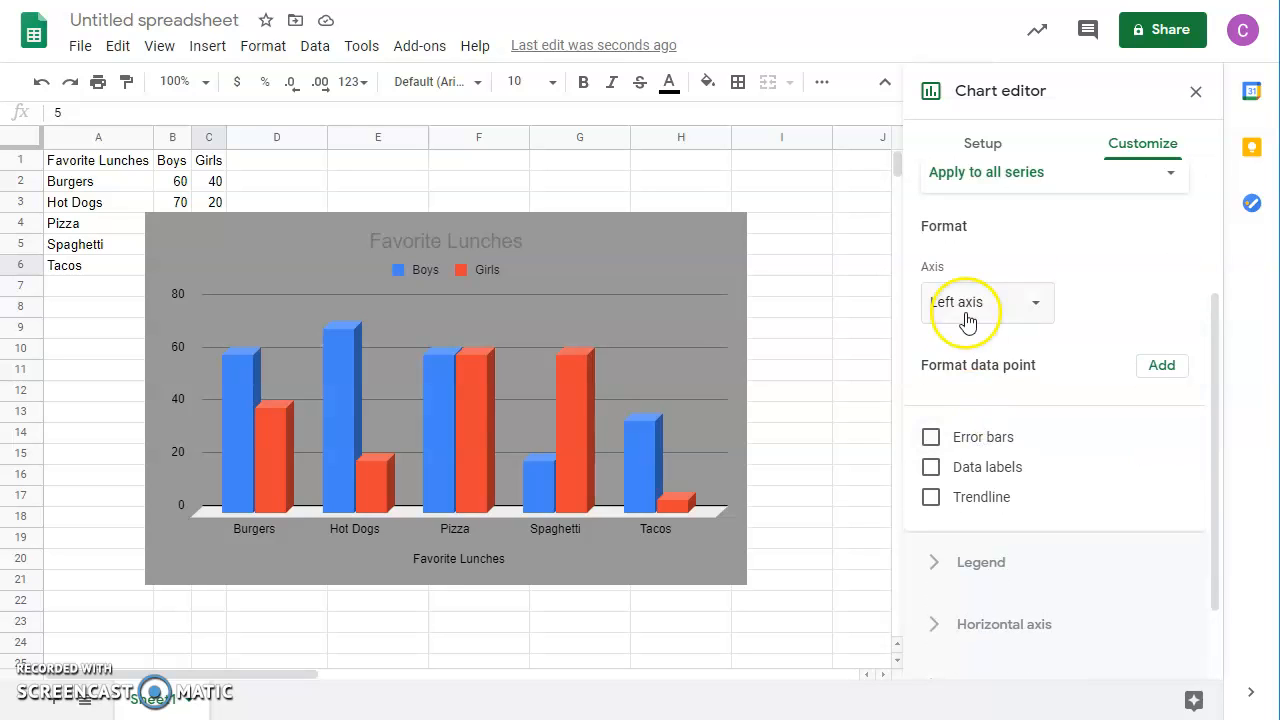
scroll(984, 414, "up", 1)
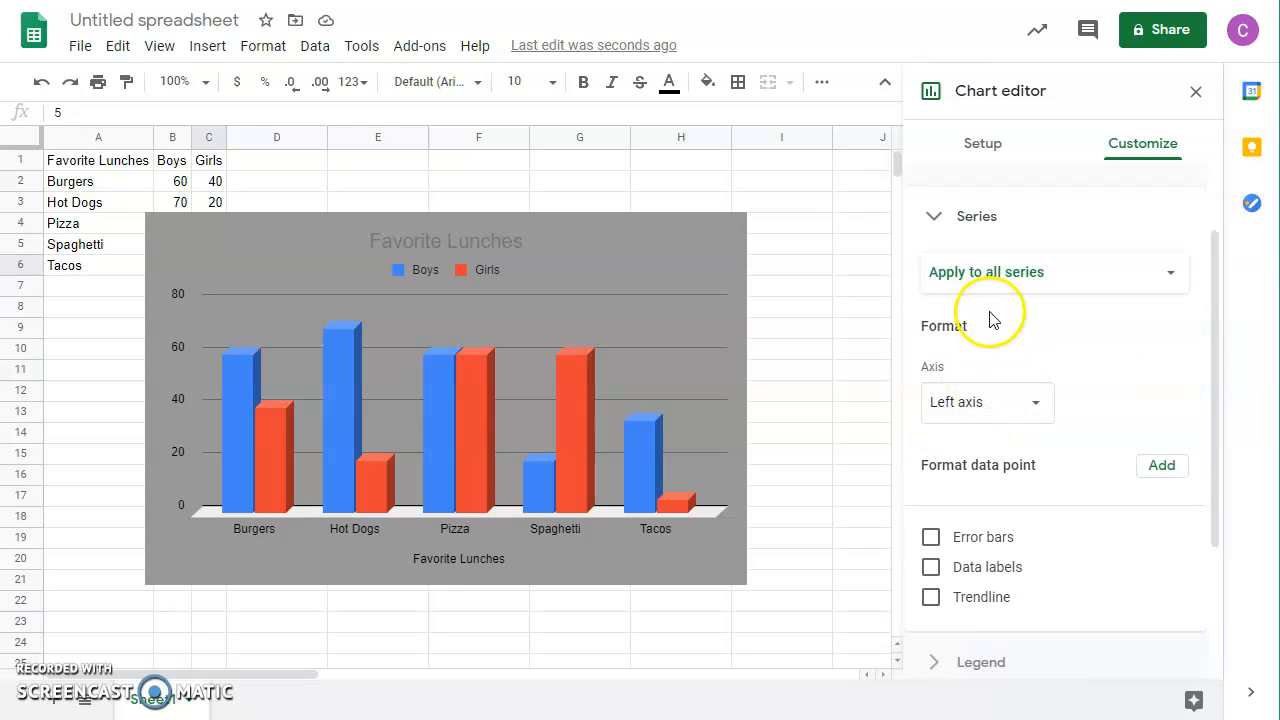
scroll(1040, 352, "up", 1)
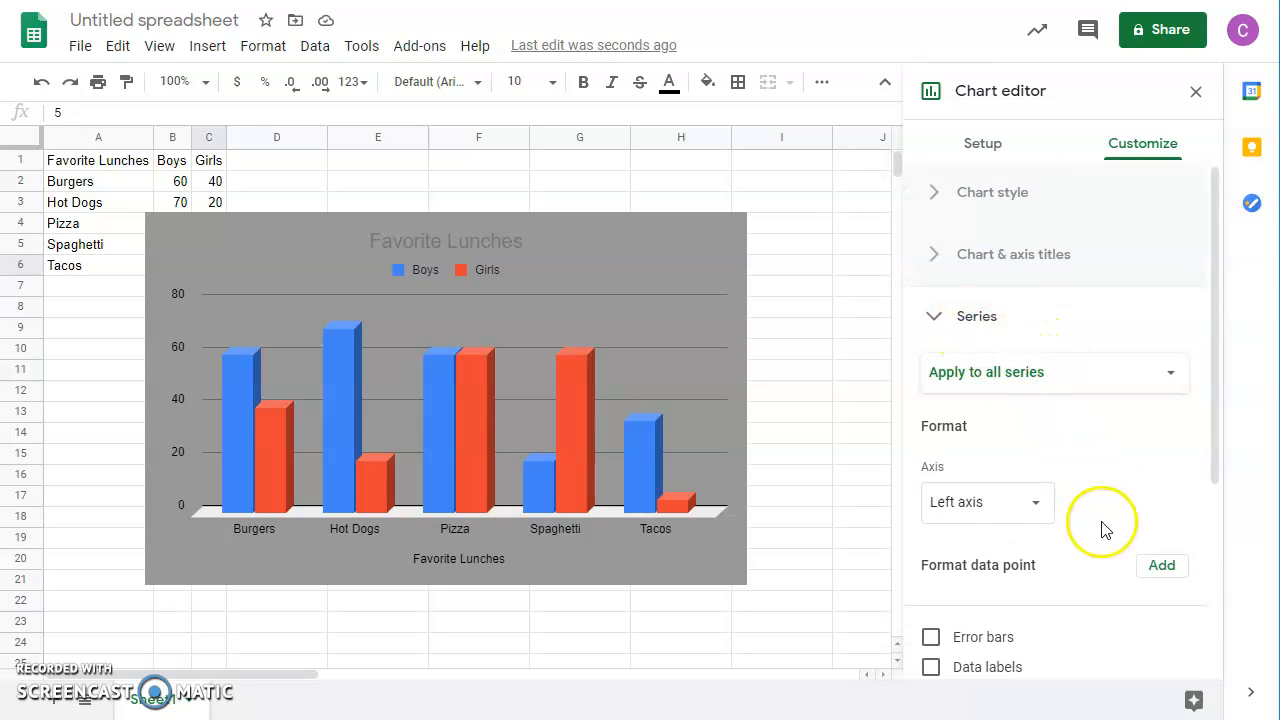
scroll(1090, 530, "down", 2)
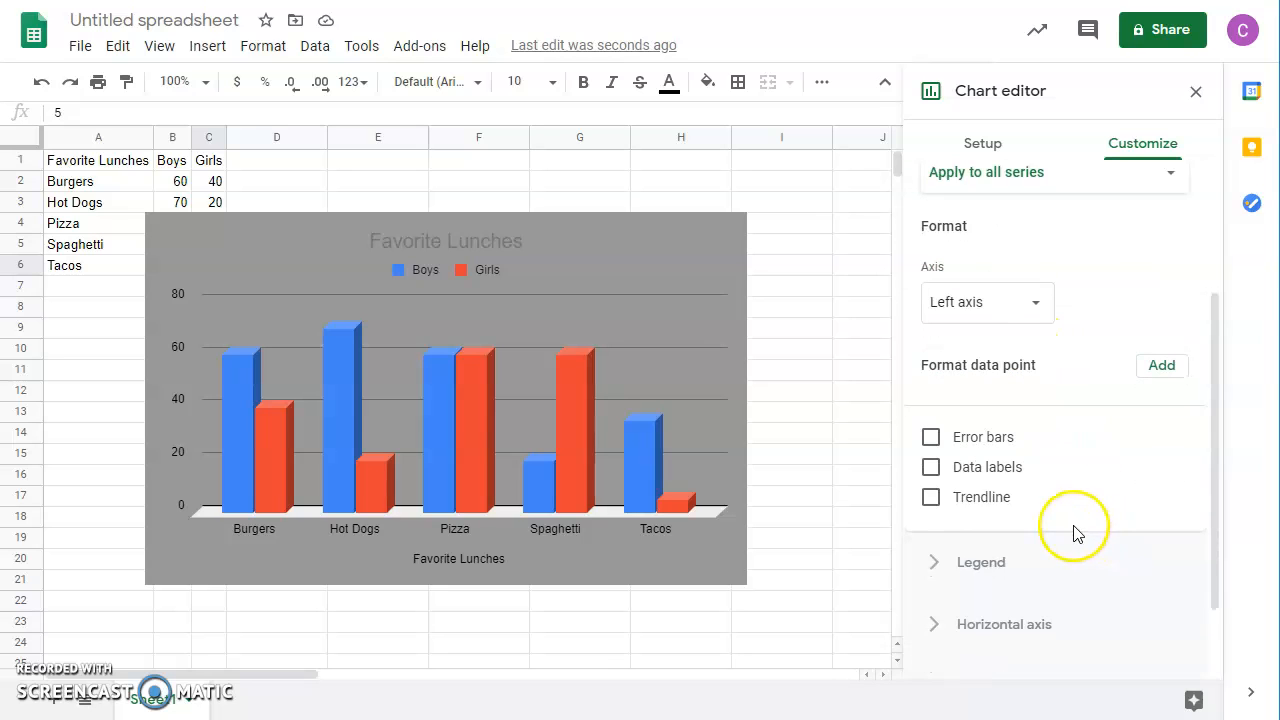
left_click(931, 467)
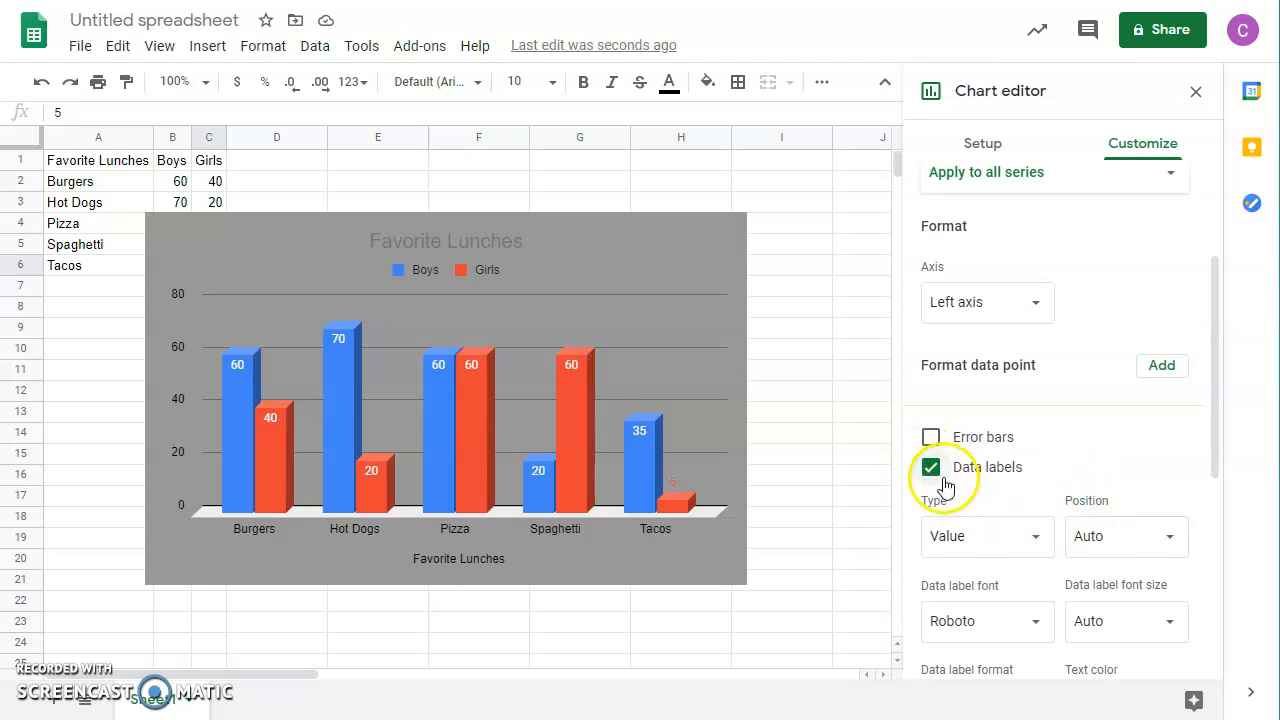
left_click(1168, 539)
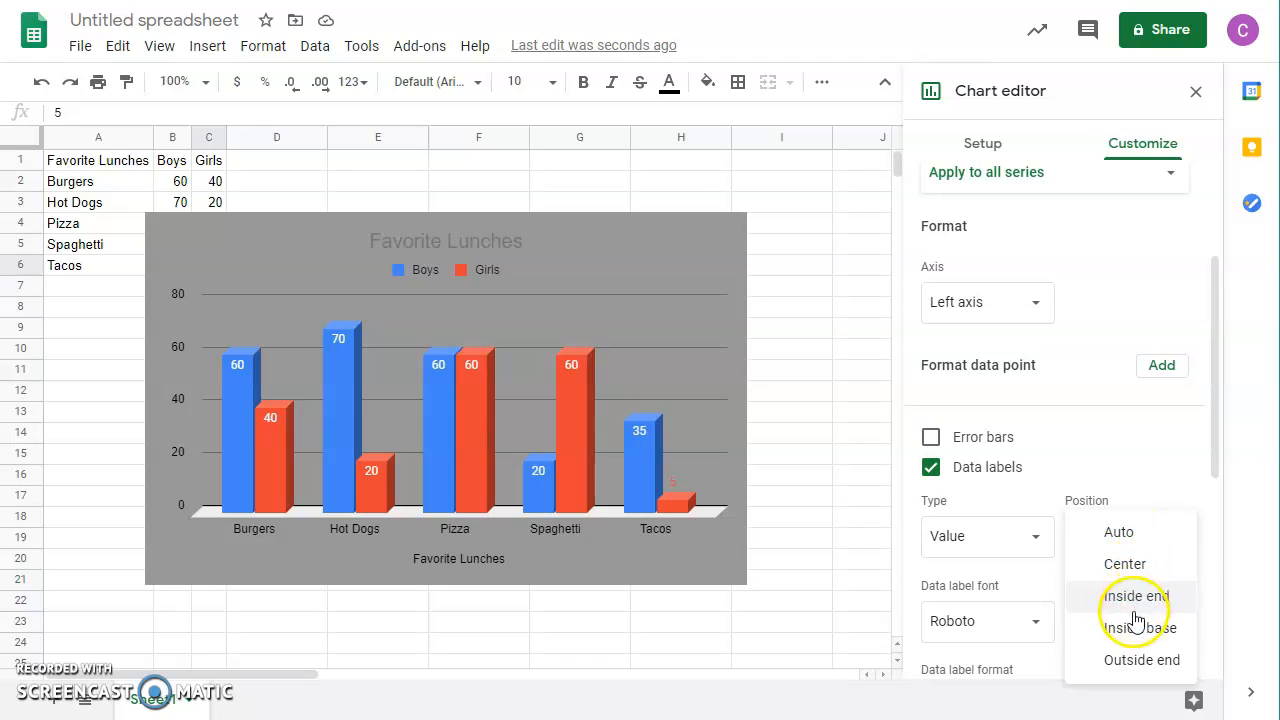
left_click(1138, 660)
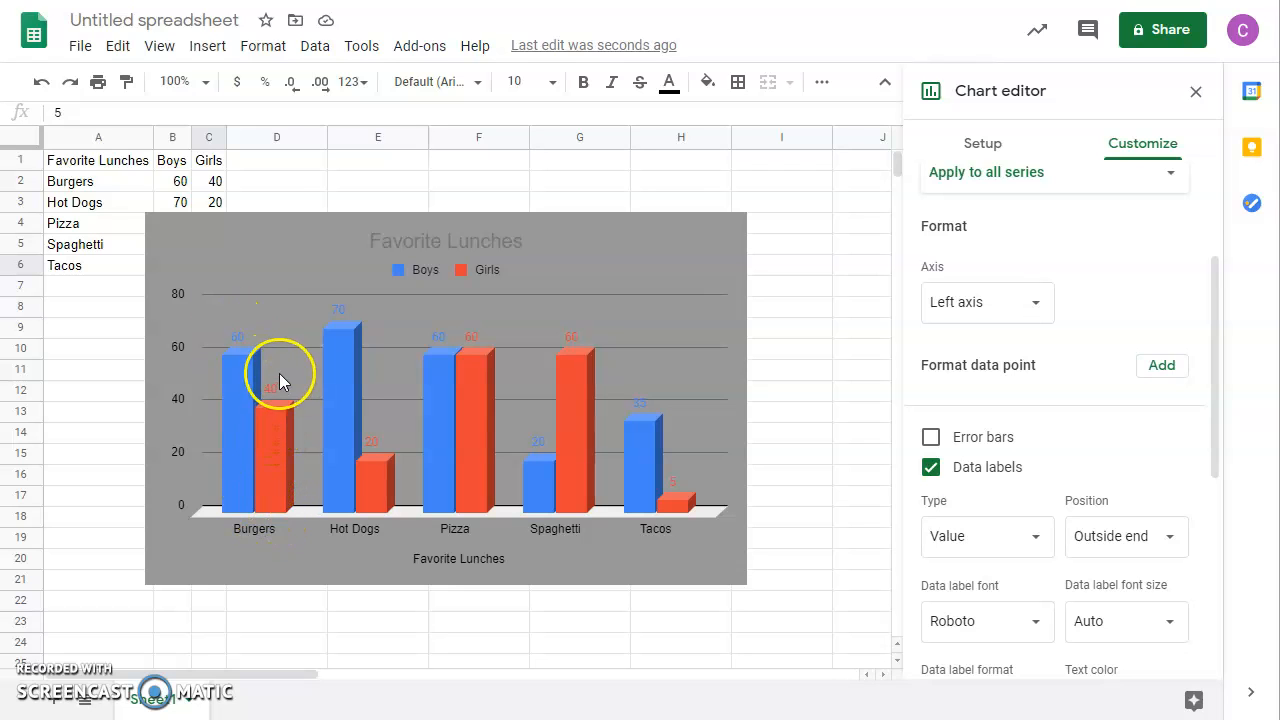
Step: Change the Girls series color in the Favorite Lunches chart to cornflower blue
left_click(484, 423)
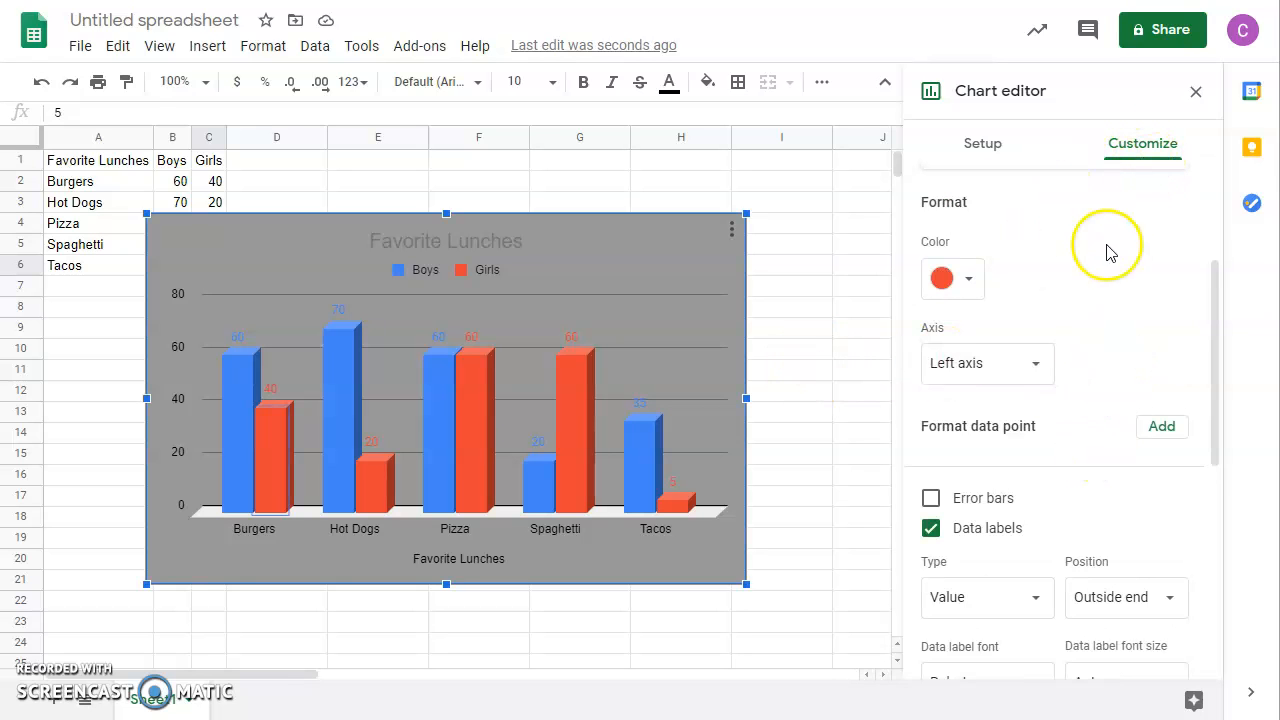
left_click(1141, 152)
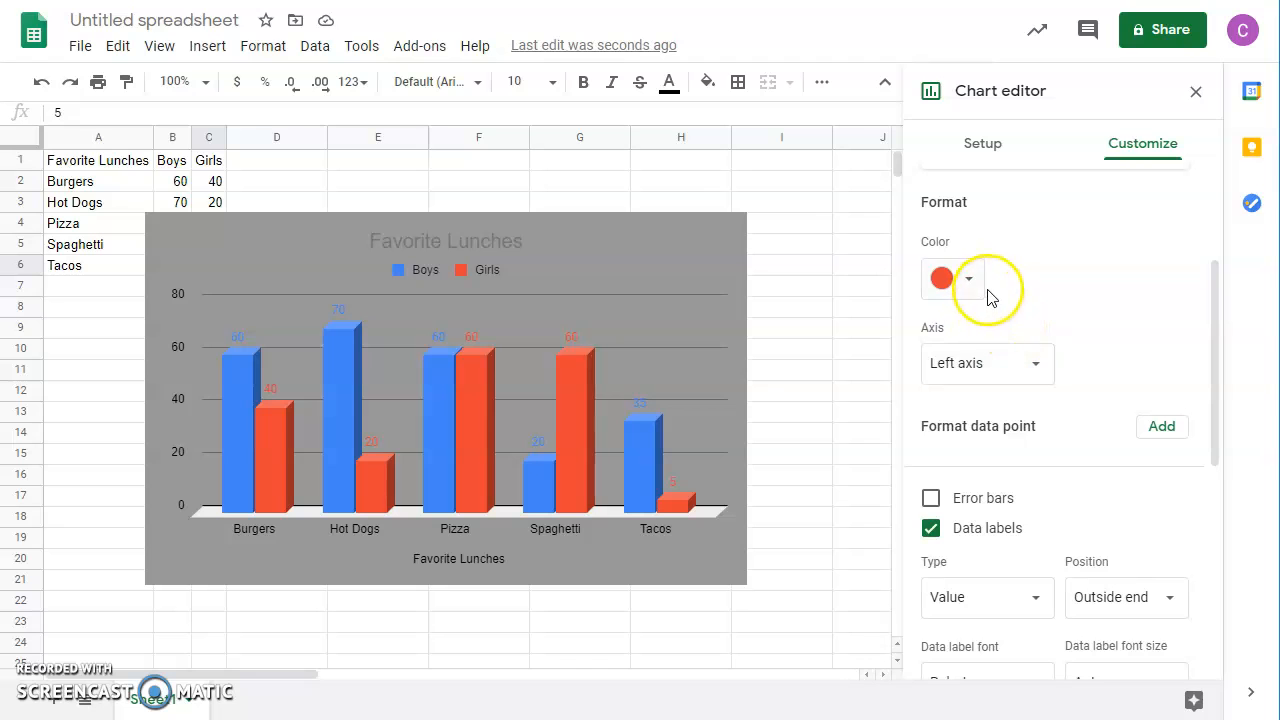
scroll(1030, 345, "up", 2)
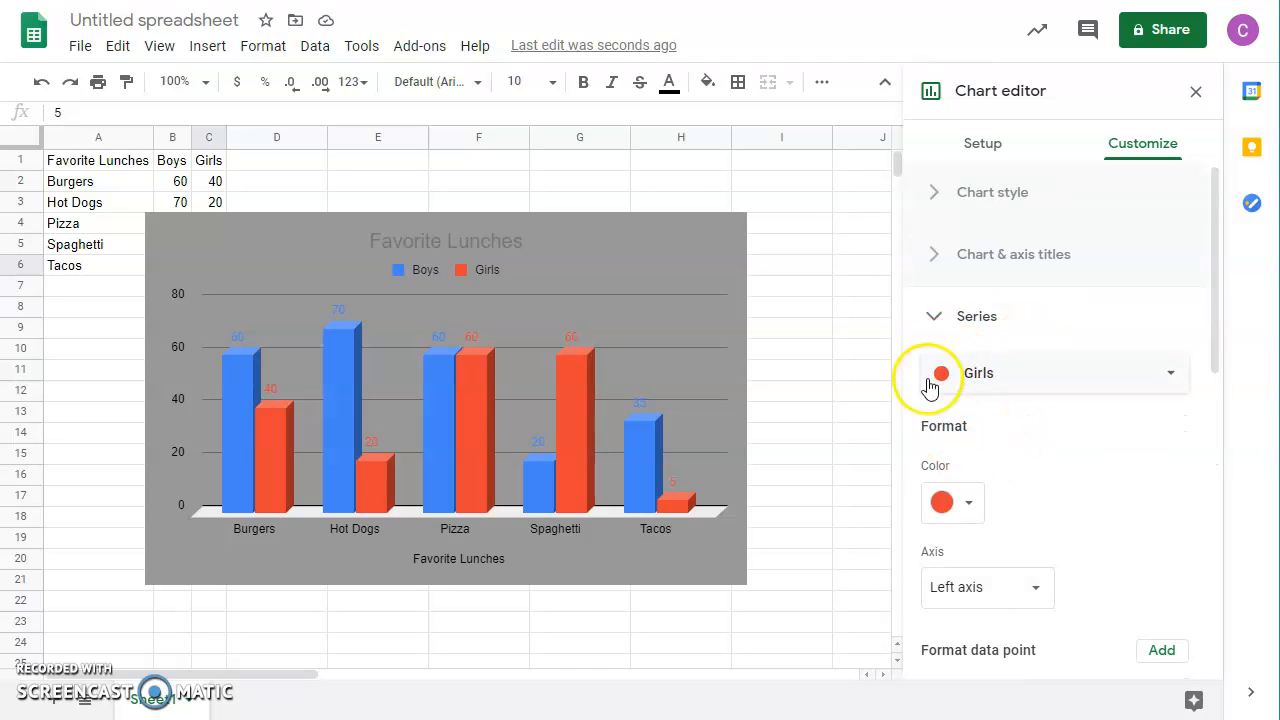
left_click(1174, 373)
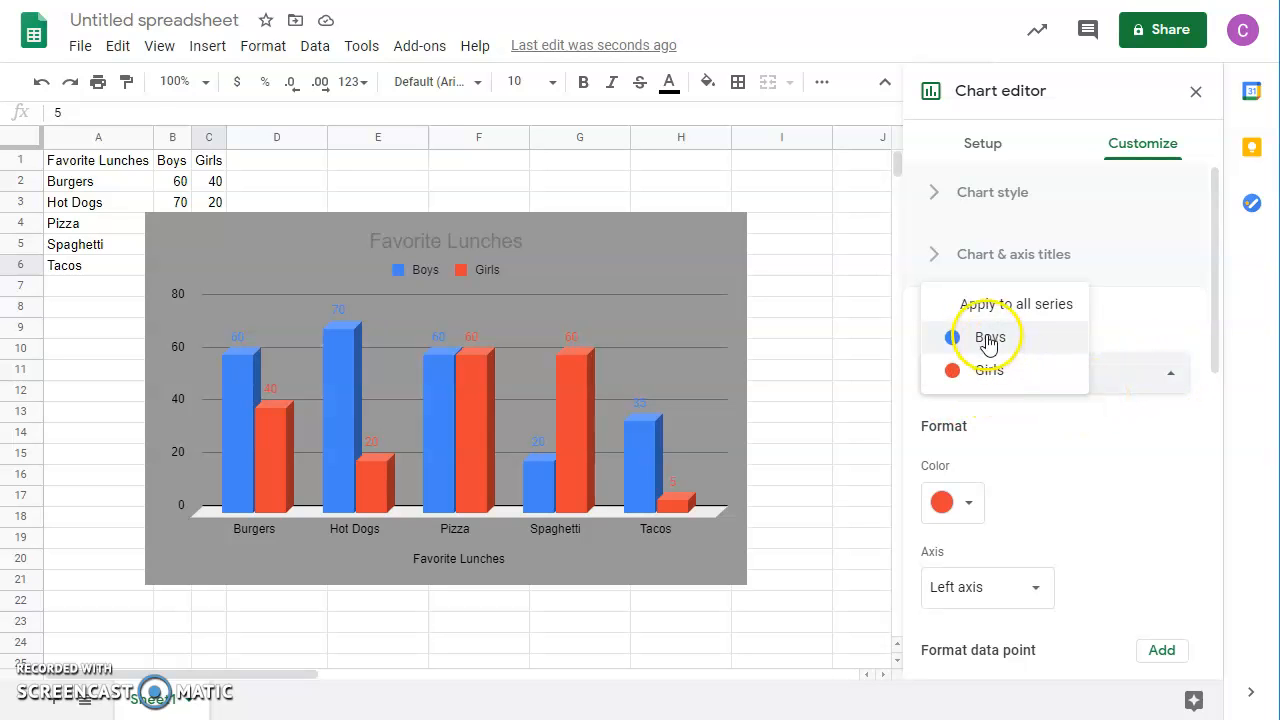
left_click(1077, 455)
left_click(977, 503)
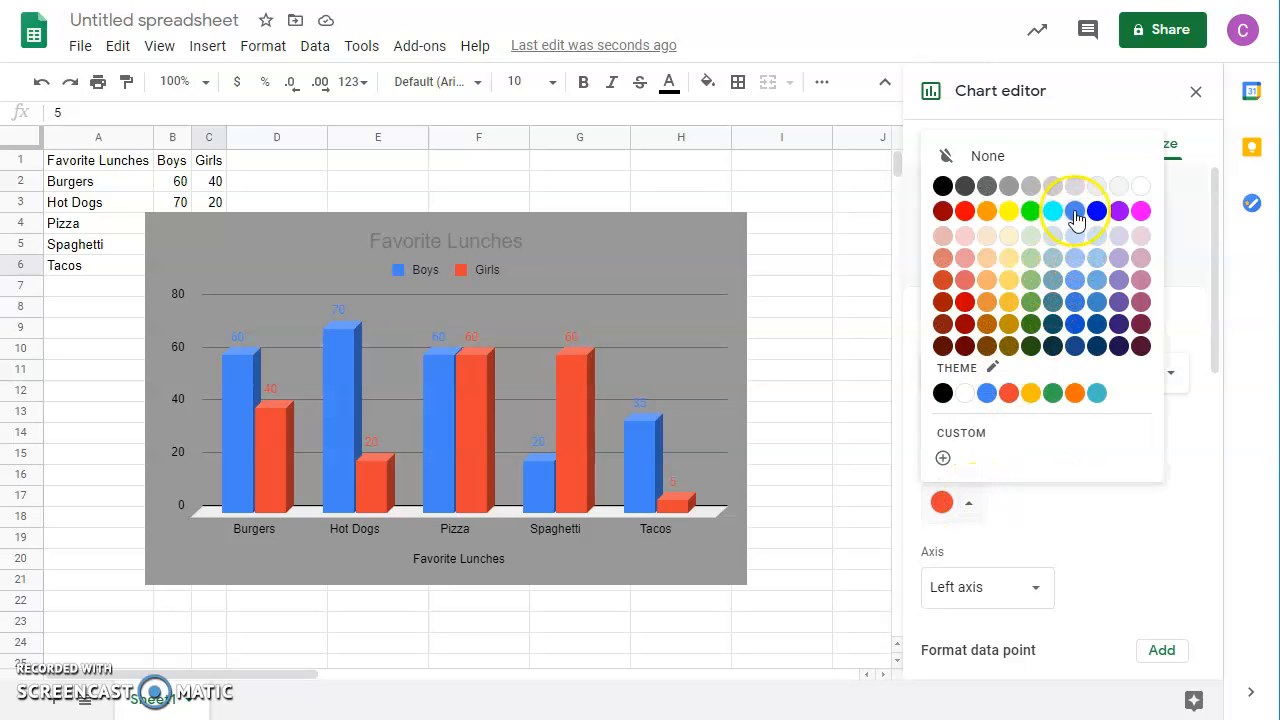
left_click(1075, 212)
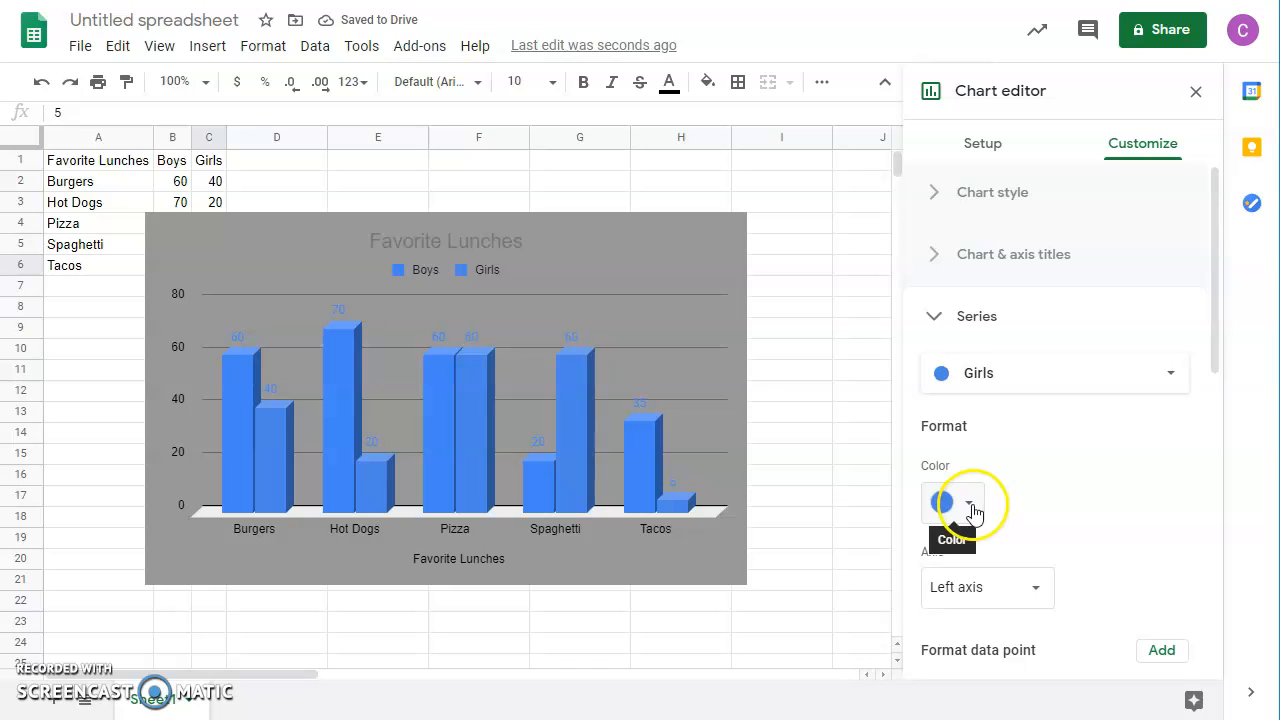
Step: Change the Boys series color in the chart to orange
left_click(1165, 376)
left_click(993, 336)
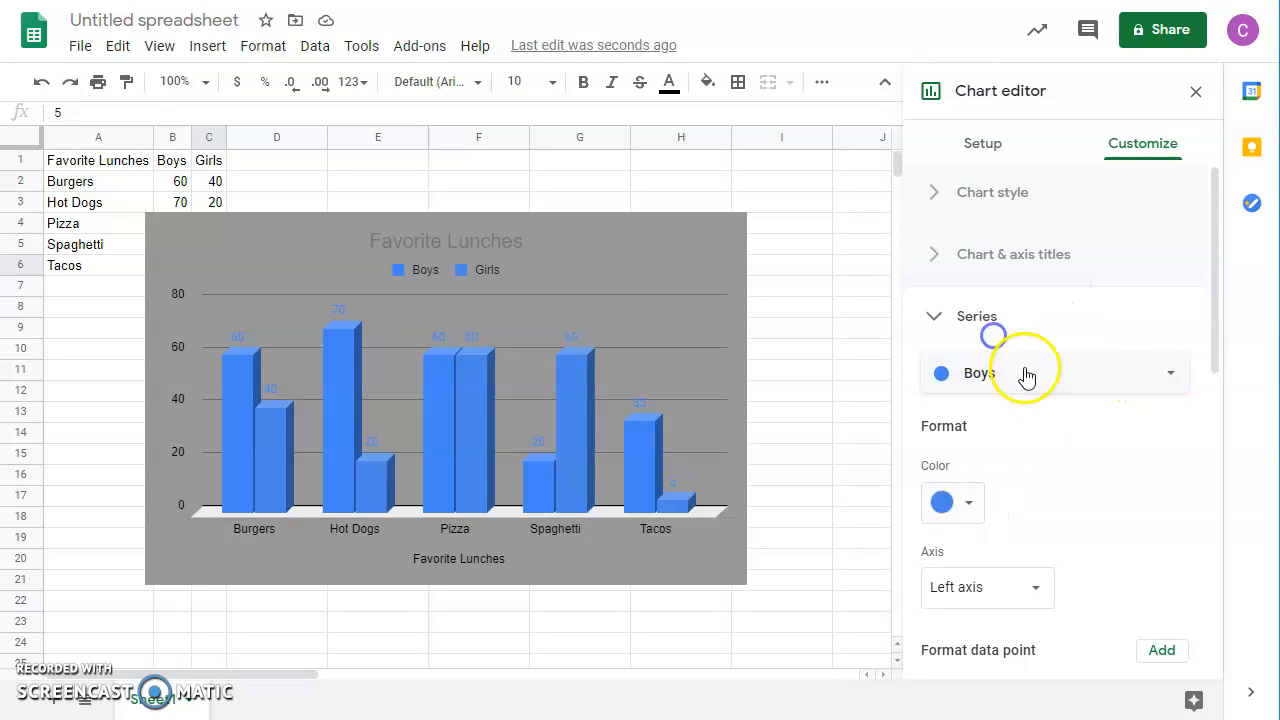
left_click(968, 503)
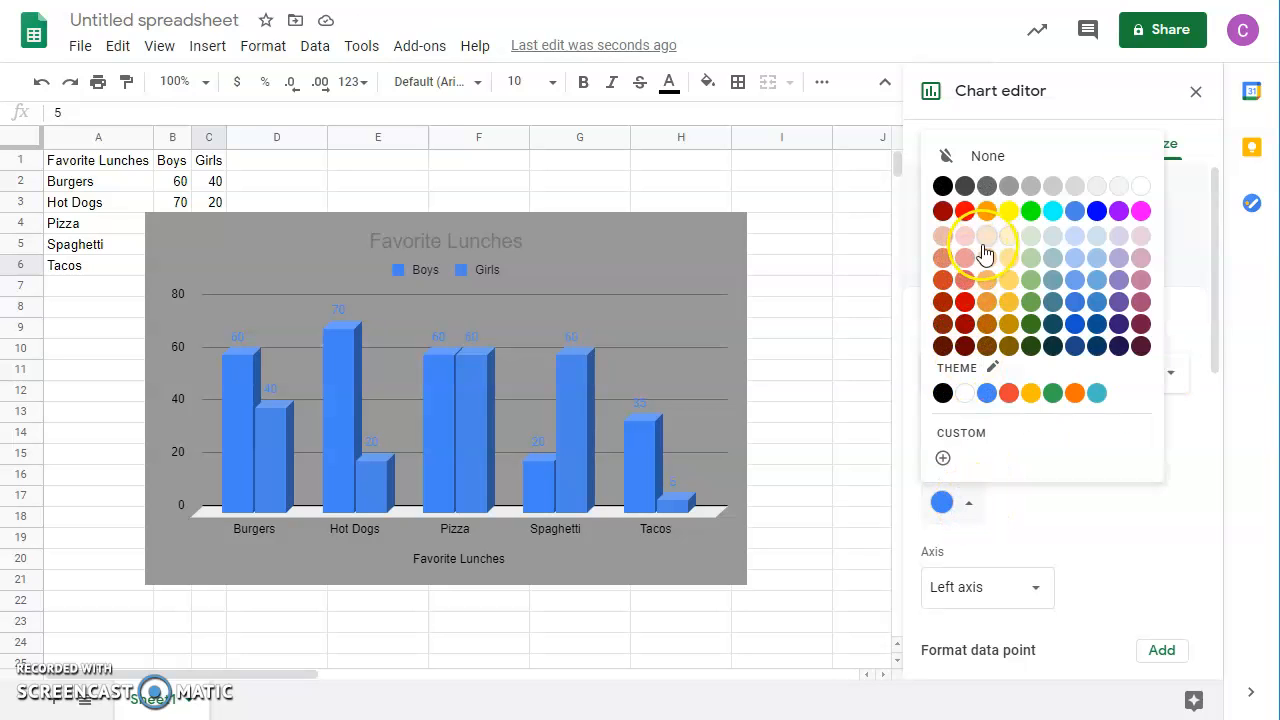
left_click(986, 211)
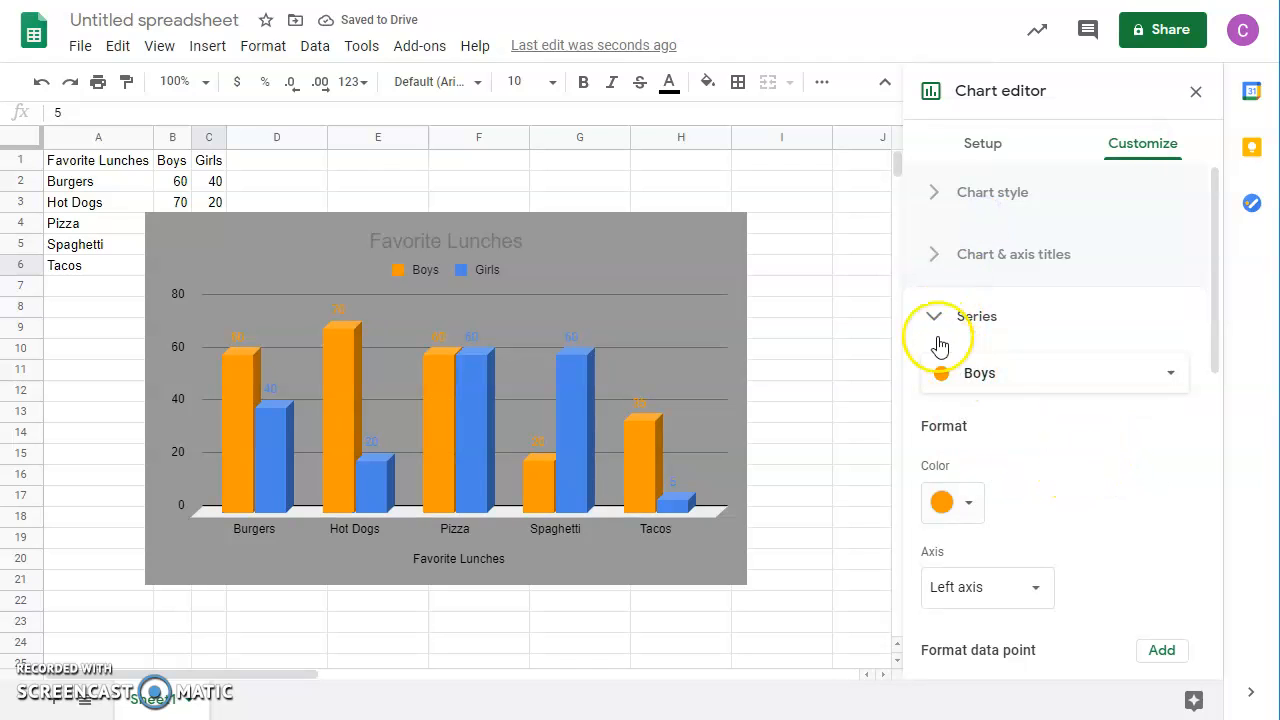
left_click(1171, 373)
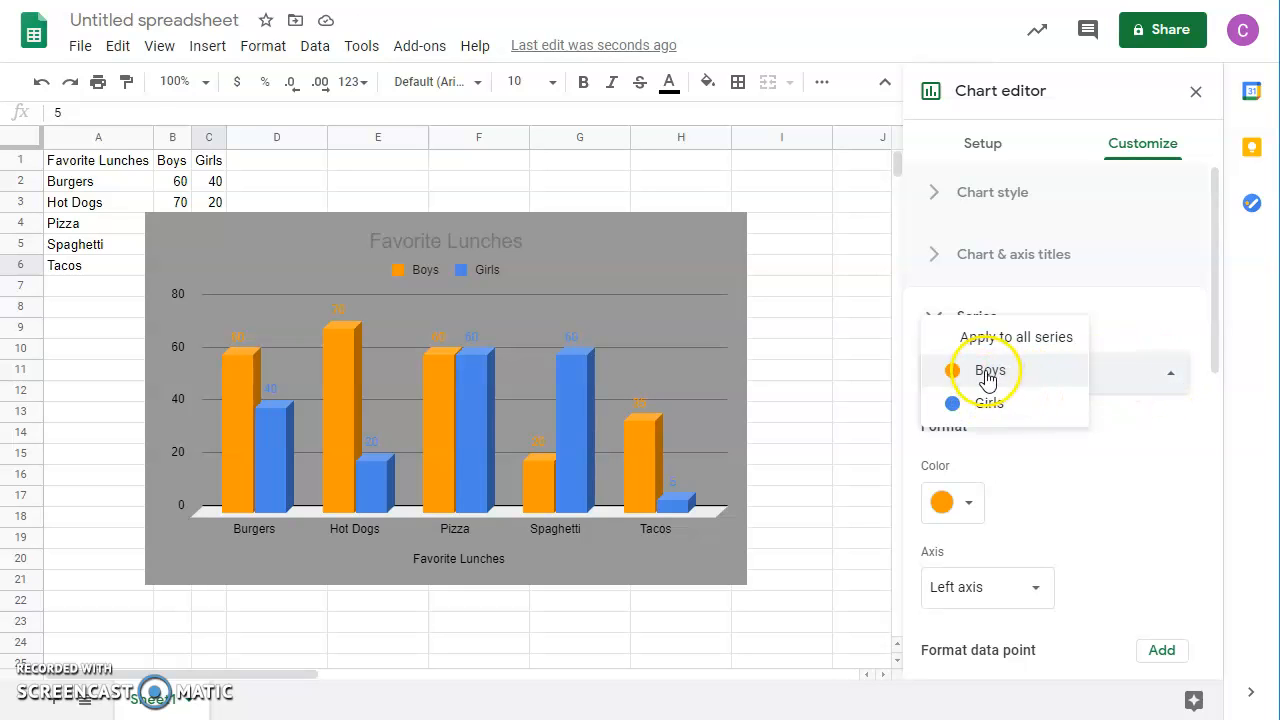
left_click(1099, 485)
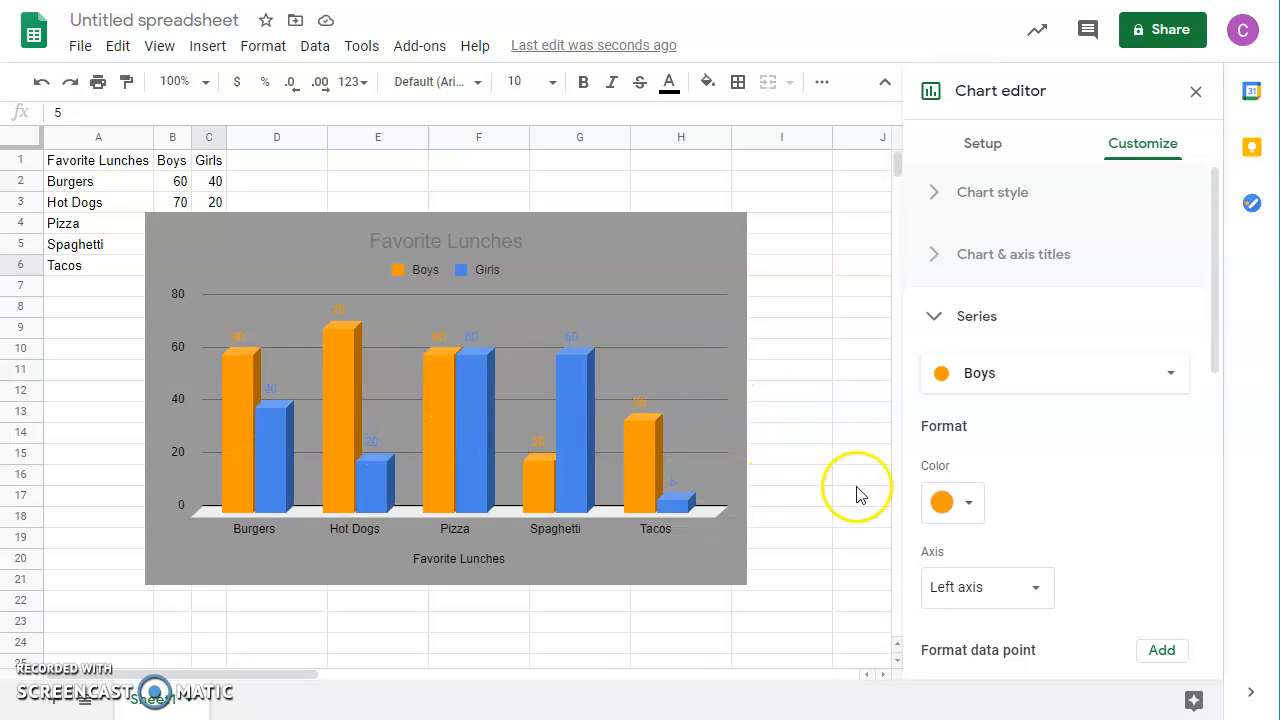
scroll(1074, 471, "down", 2)
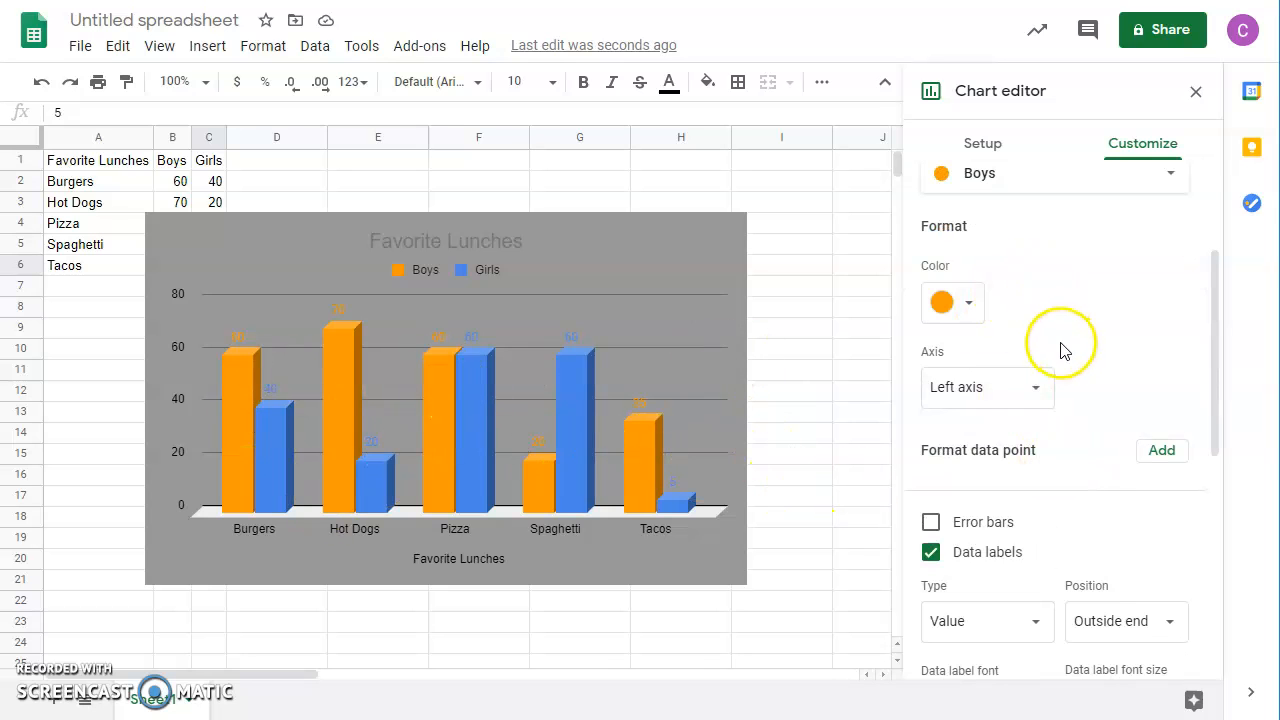
scroll(1083, 370, "up", 2)
scroll(1075, 420, "down", 1)
scroll(1063, 434, "down", 1)
left_click(574, 434)
left_click(575, 437)
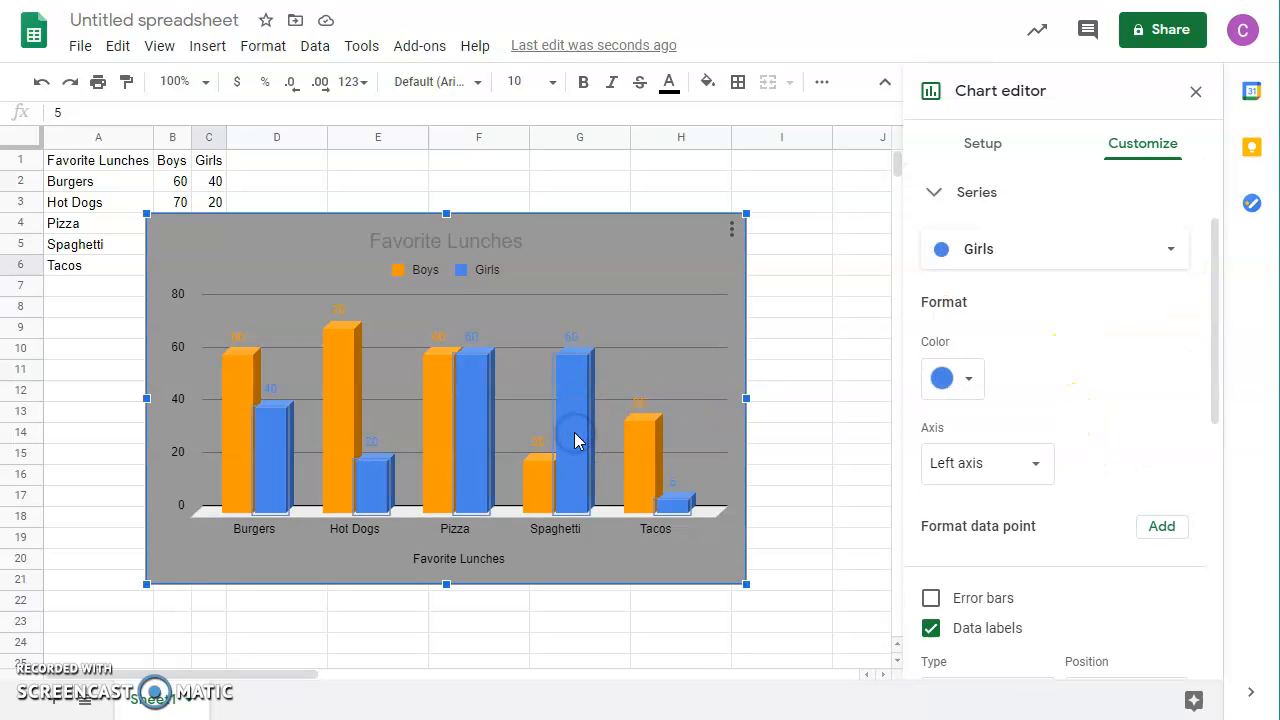
Step: Try cyan on only the boys' Pizza column and return that column to orange
left_click(430, 424)
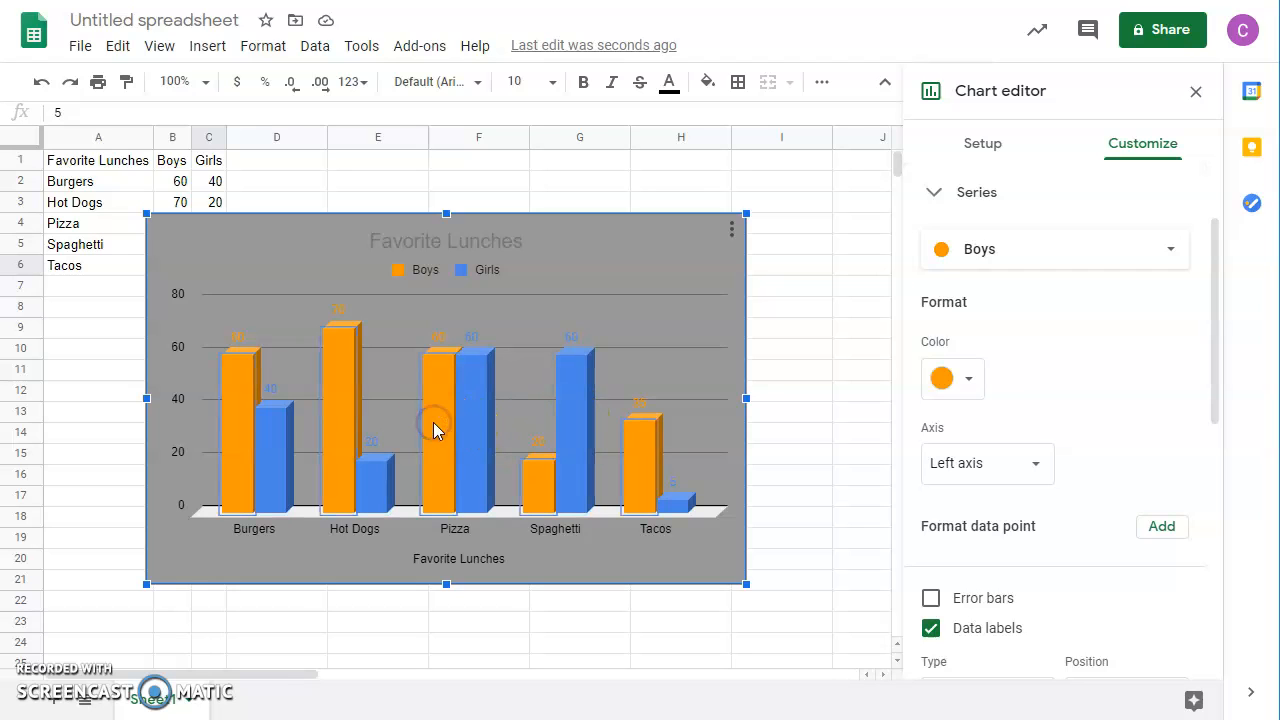
left_click(442, 446)
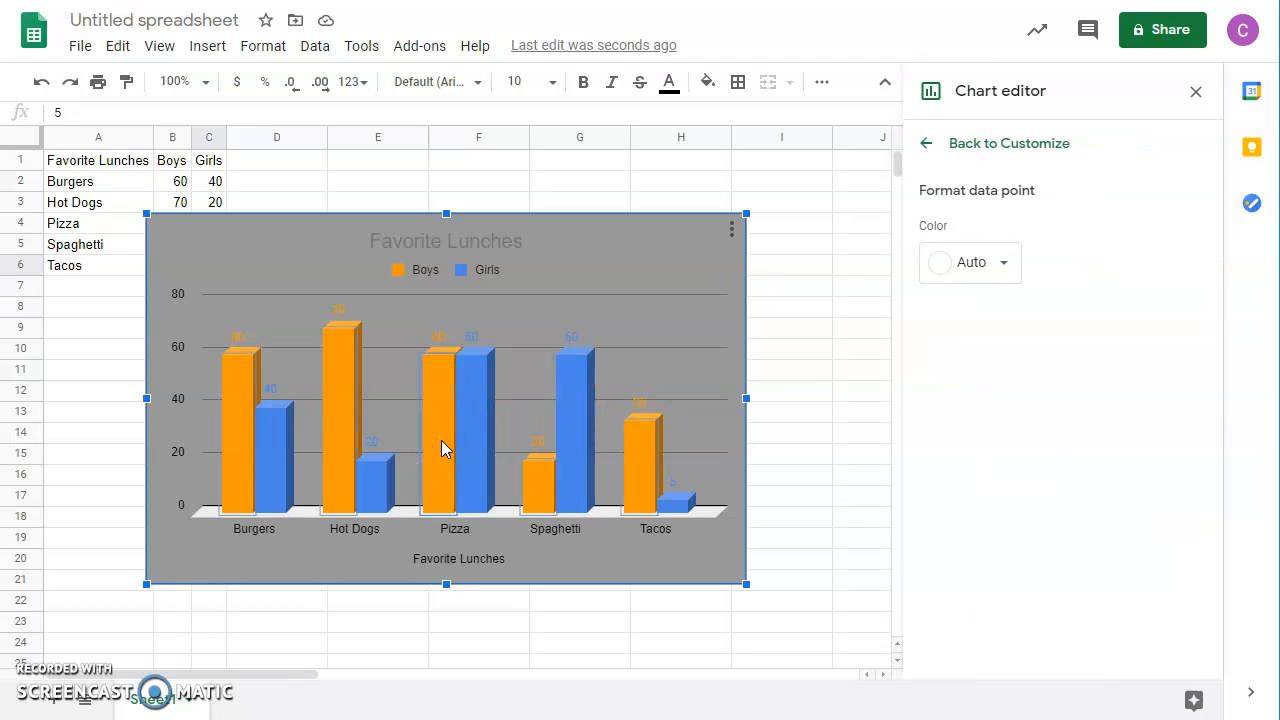
left_click(1003, 262)
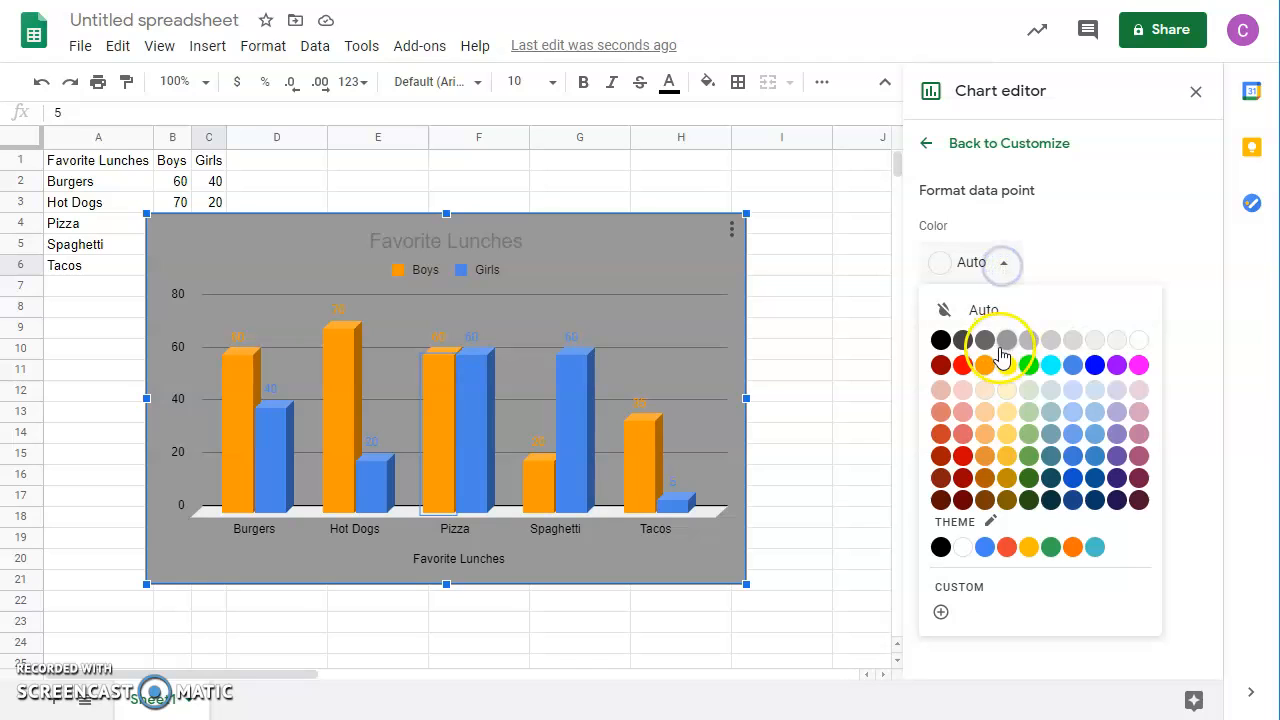
left_click(1052, 366)
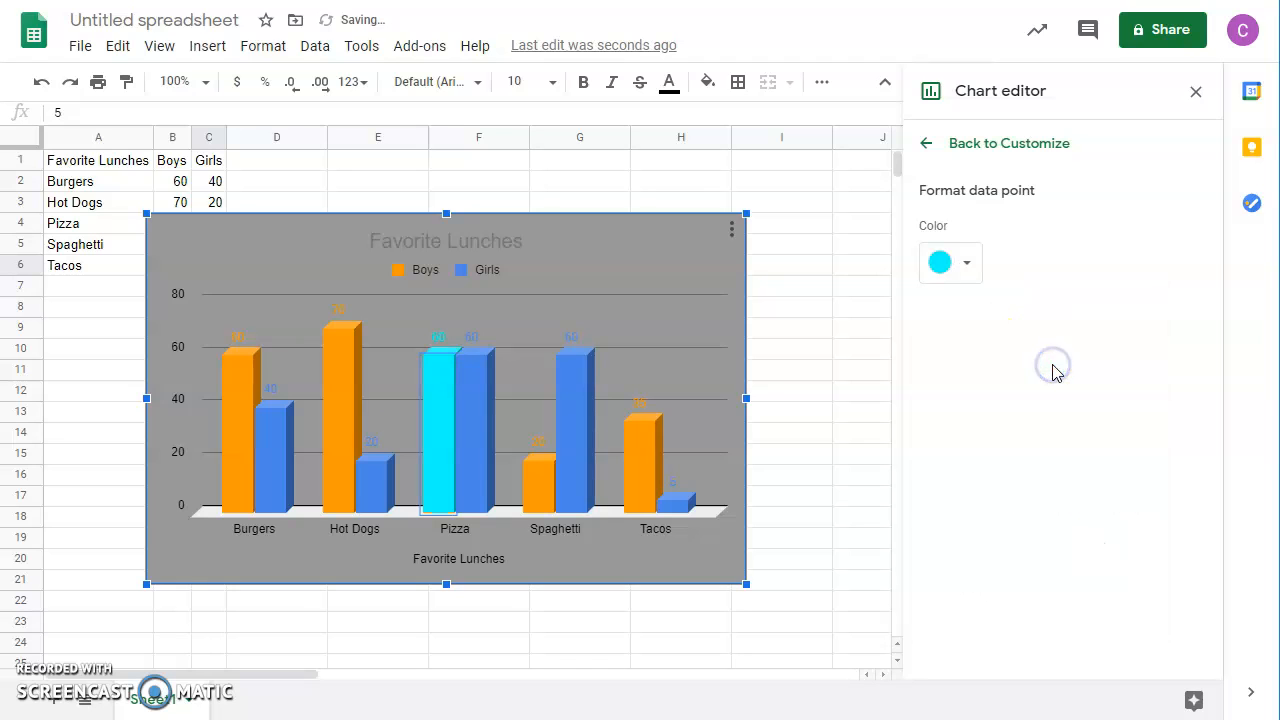
left_click(962, 266)
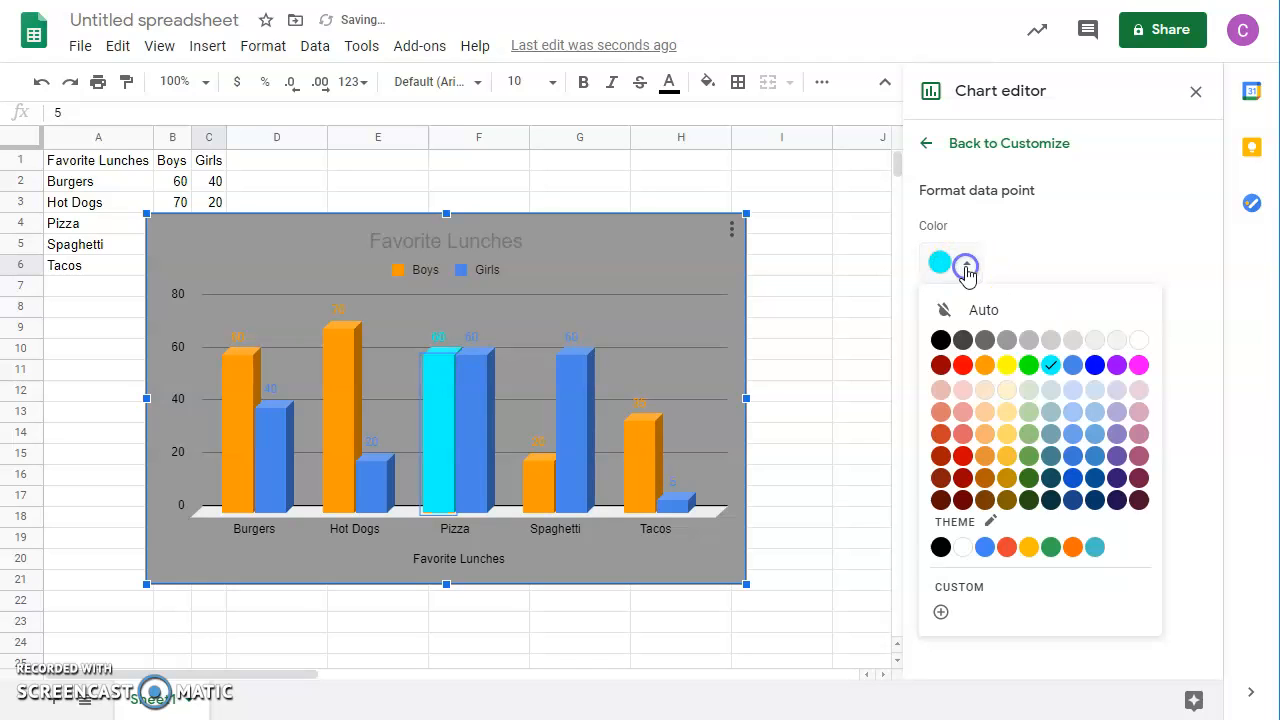
left_click(987, 368)
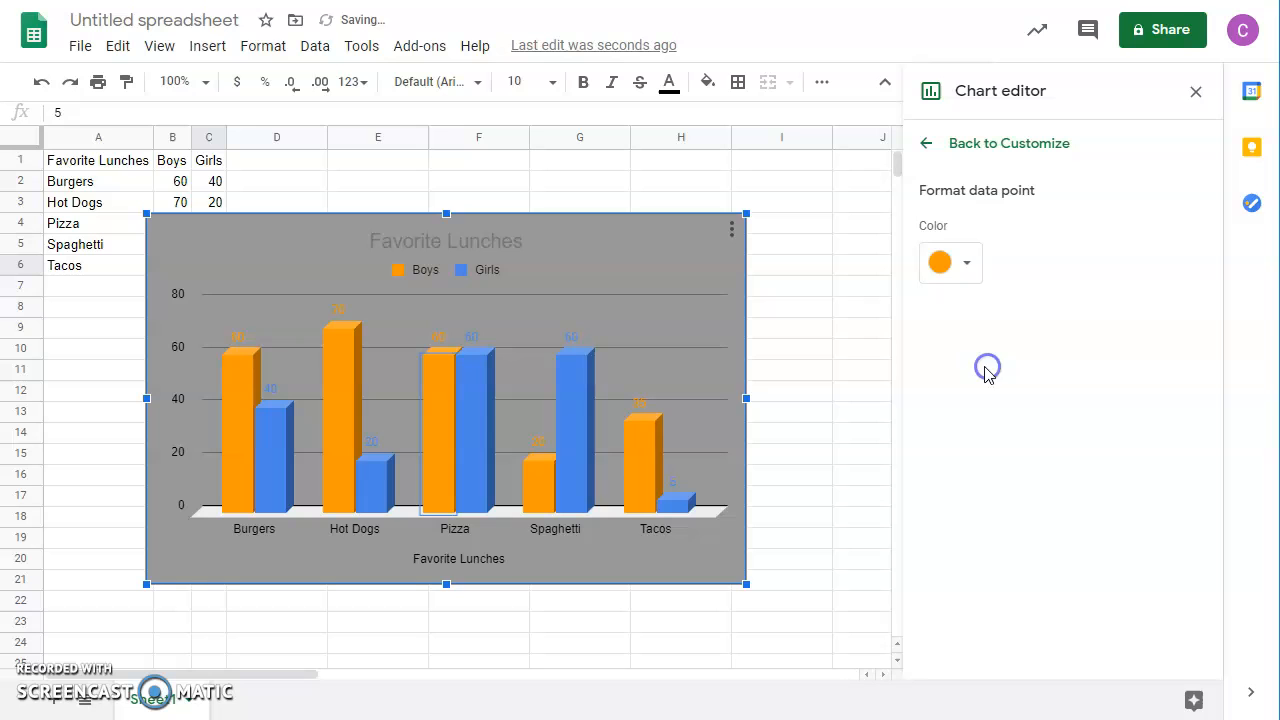
Step: Close the chart editor and move the chart directly below the data table, starting at column A, row 7
left_click(1193, 95)
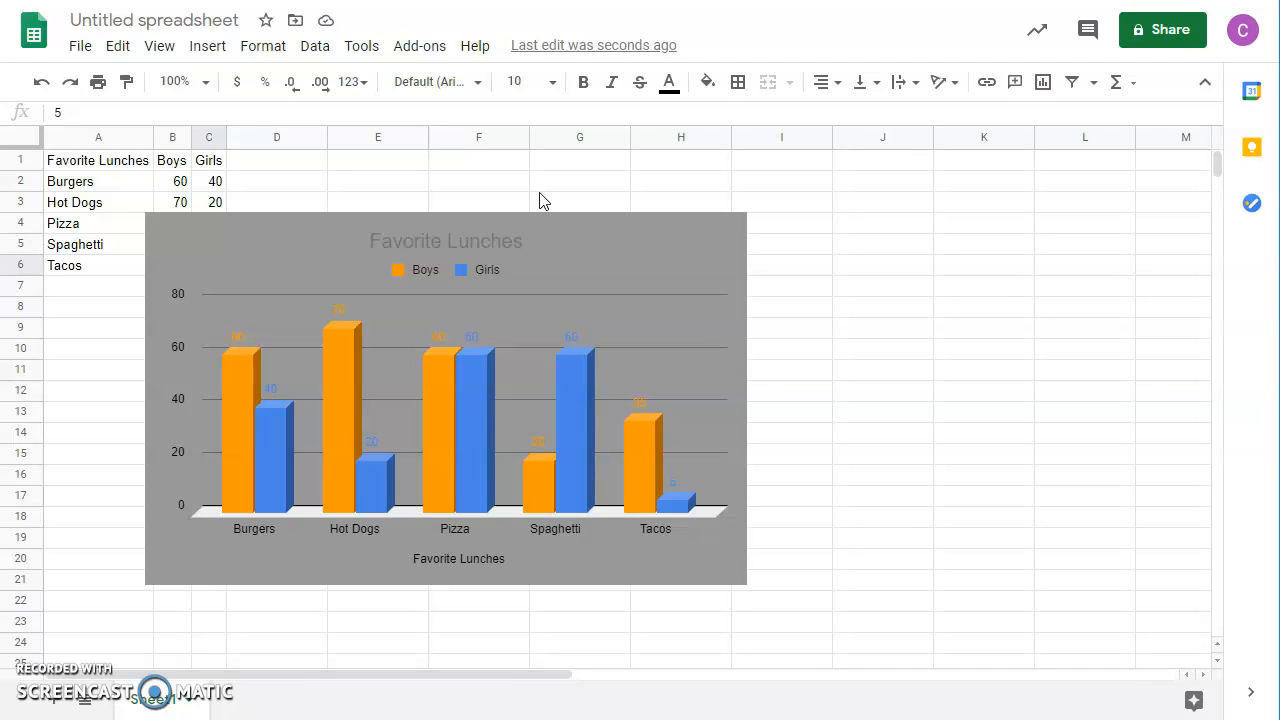
left_click(298, 228)
left_click_drag(303, 245, 187, 297)
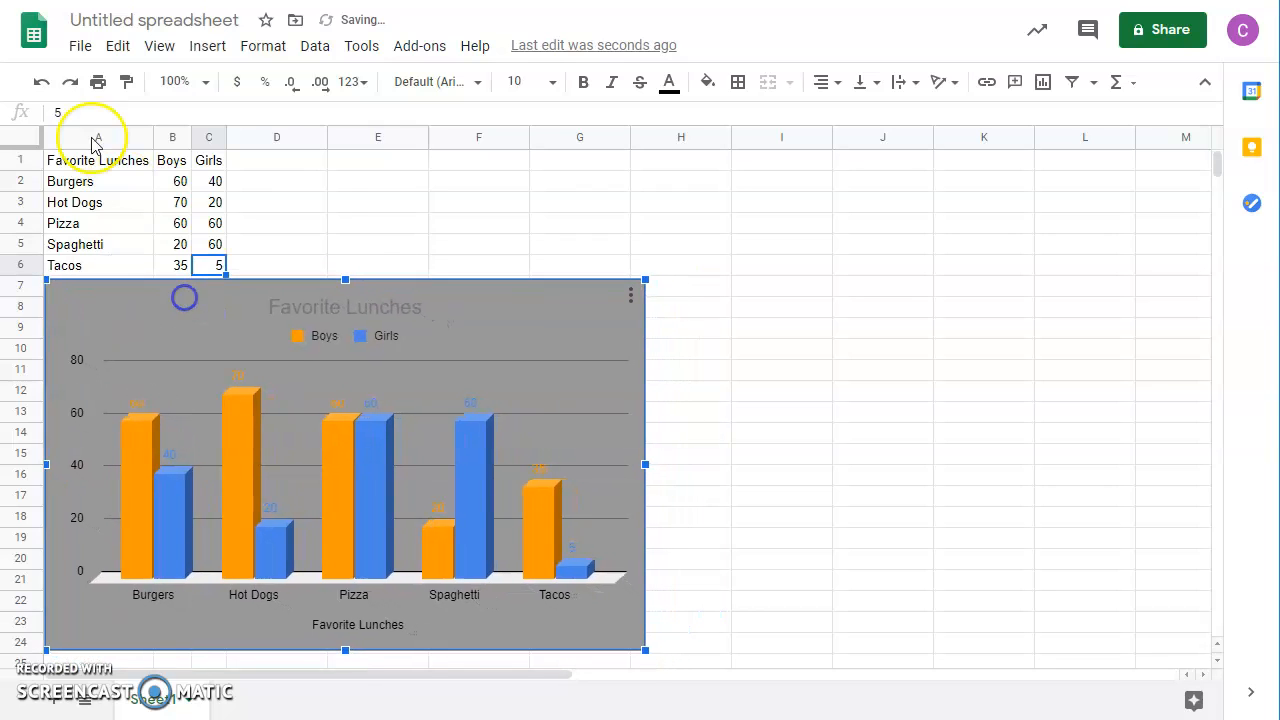
Step: Set the boys' Spaghetti value in cell B5 to 40
left_click(172, 248)
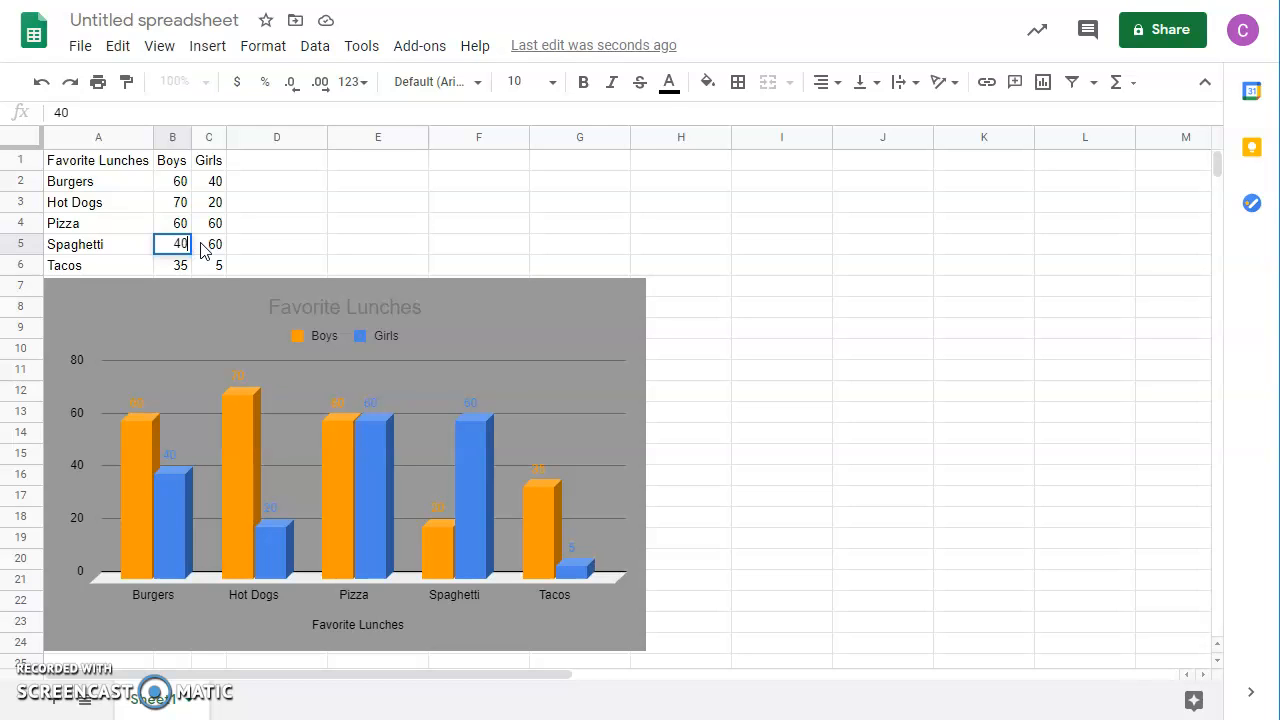
left_click(305, 217)
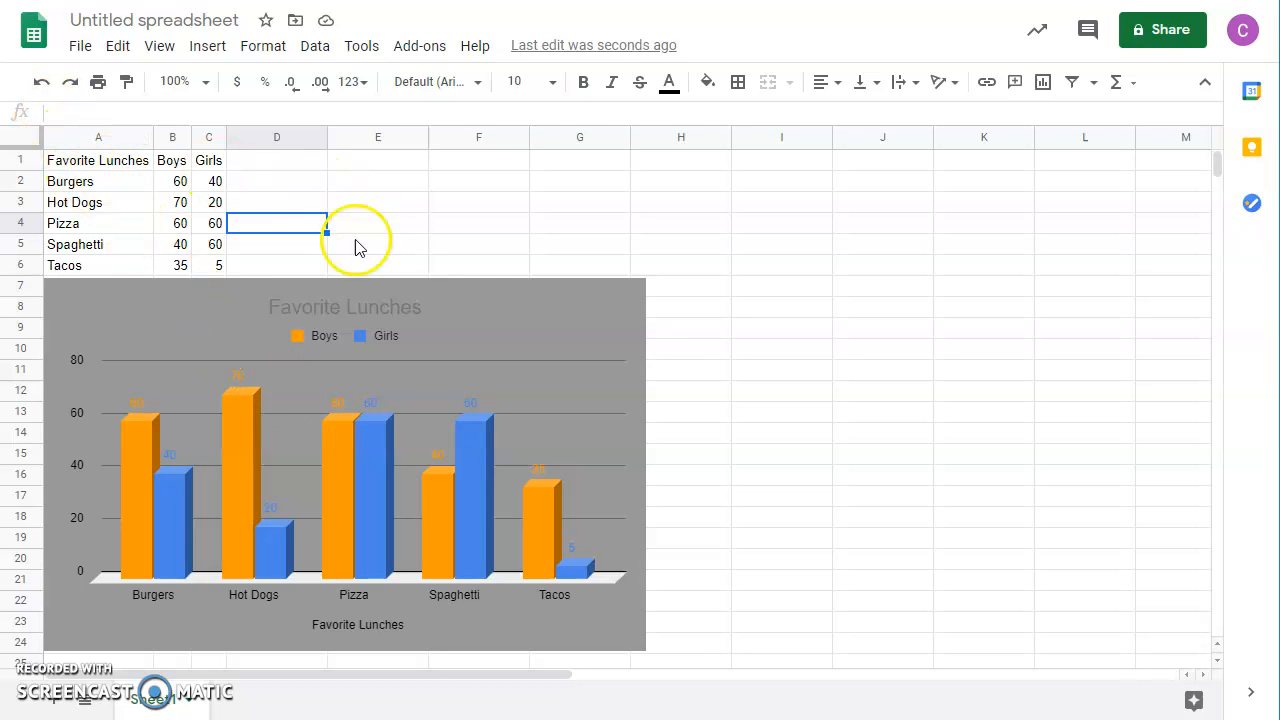
Step: Fill the header cells A1:C1 with light purple
left_click(87, 163)
left_click(215, 162)
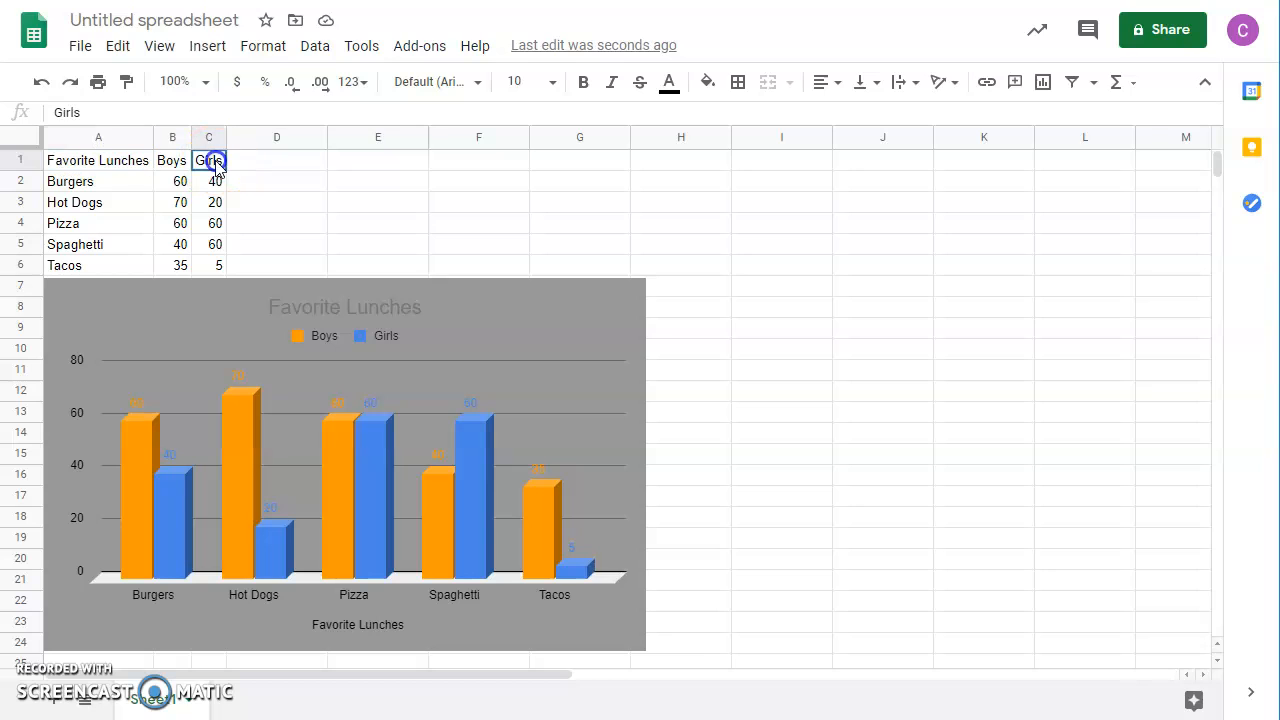
left_click_drag(175, 163, 113, 170)
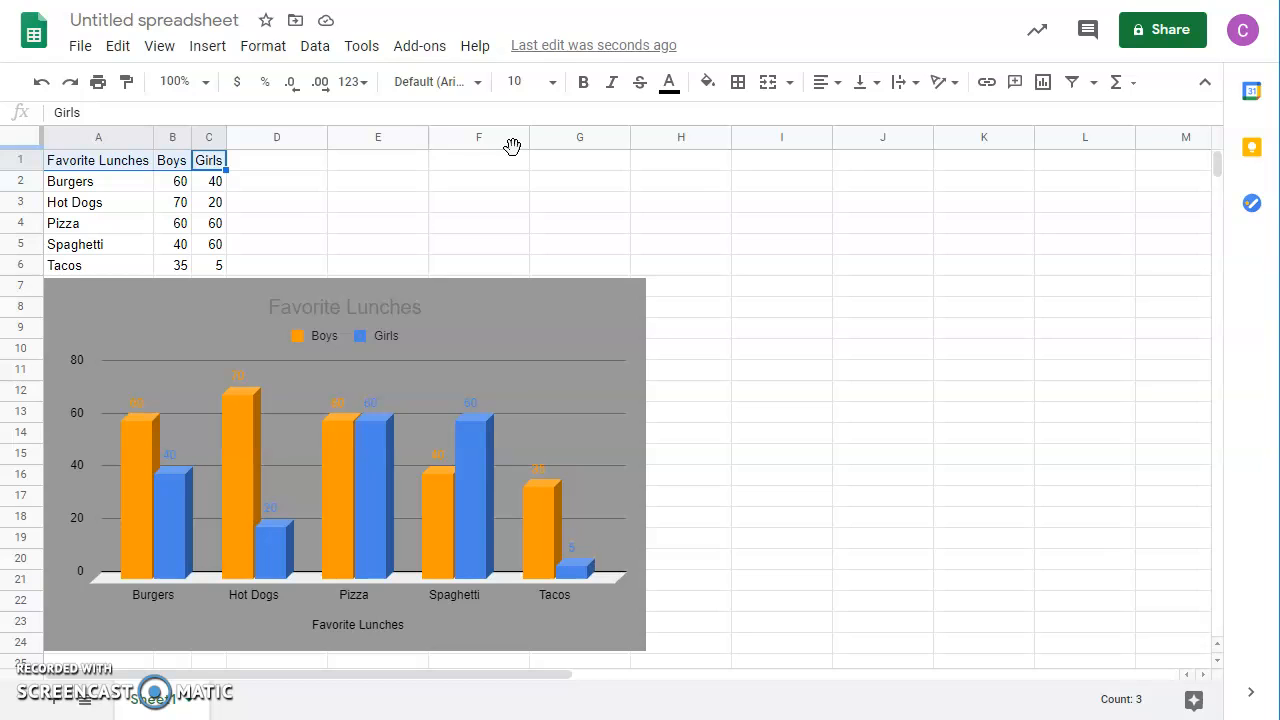
left_click(709, 84)
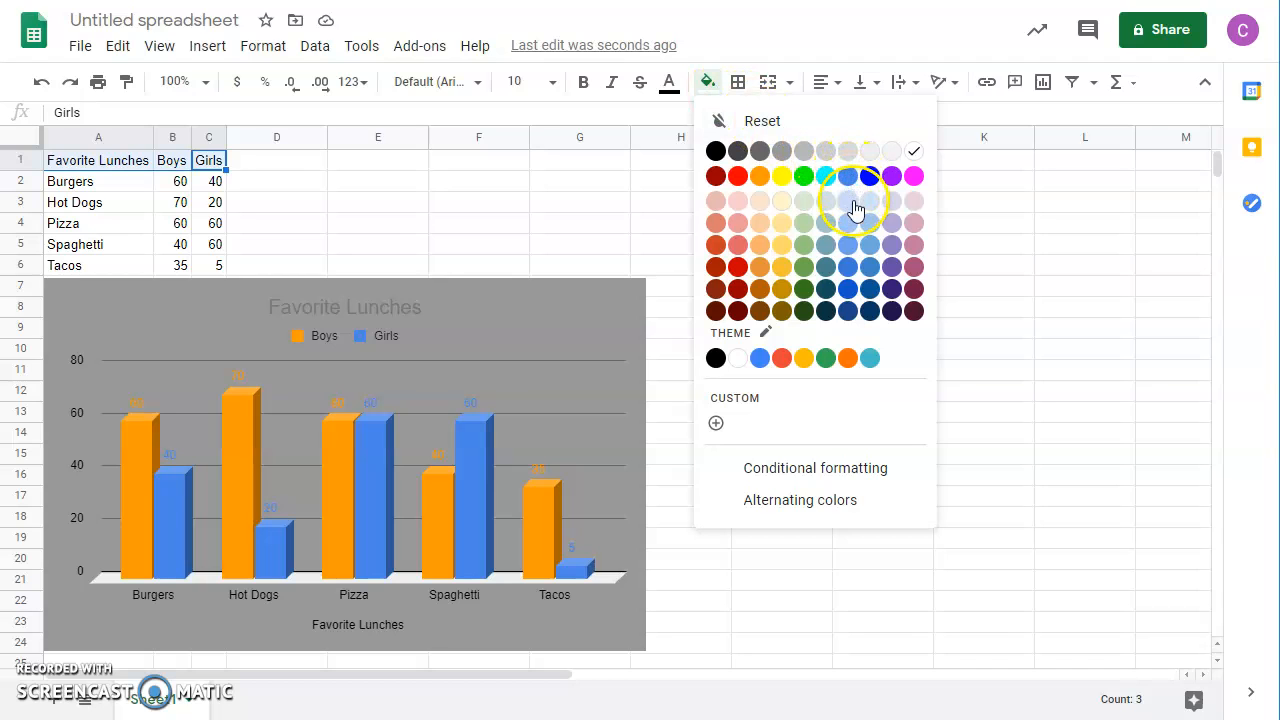
left_click(893, 205)
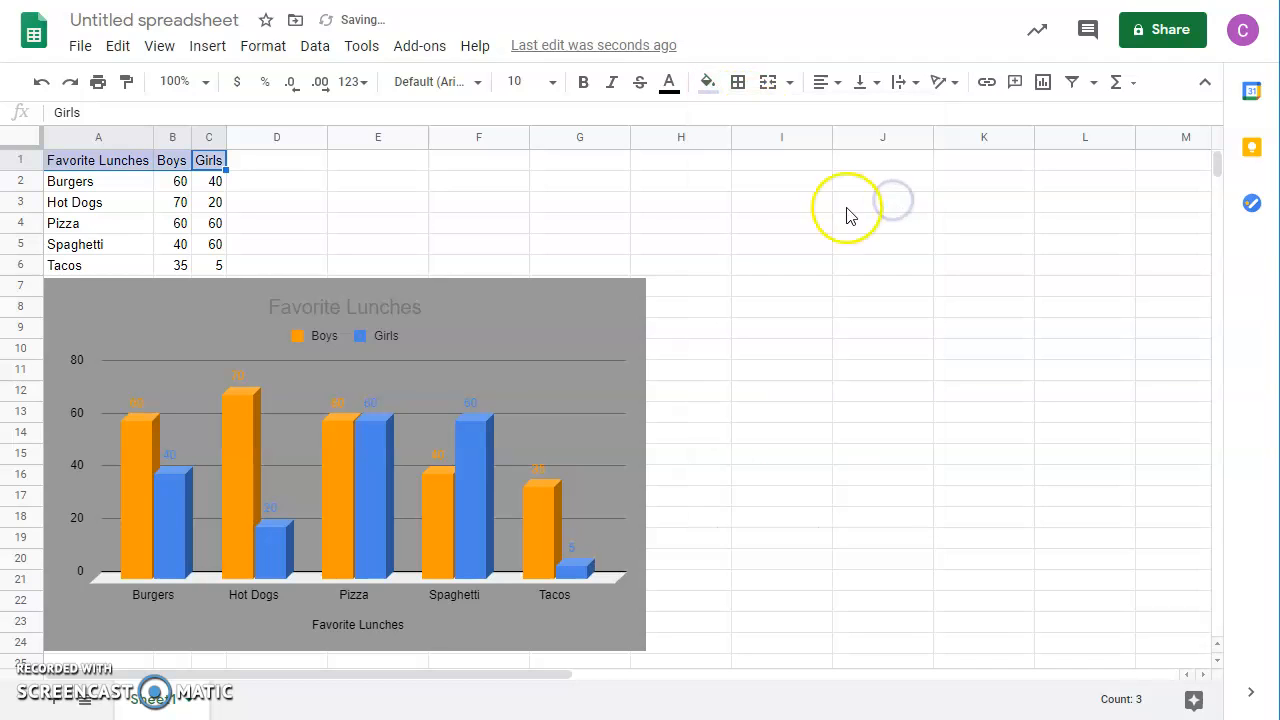
left_click(714, 200)
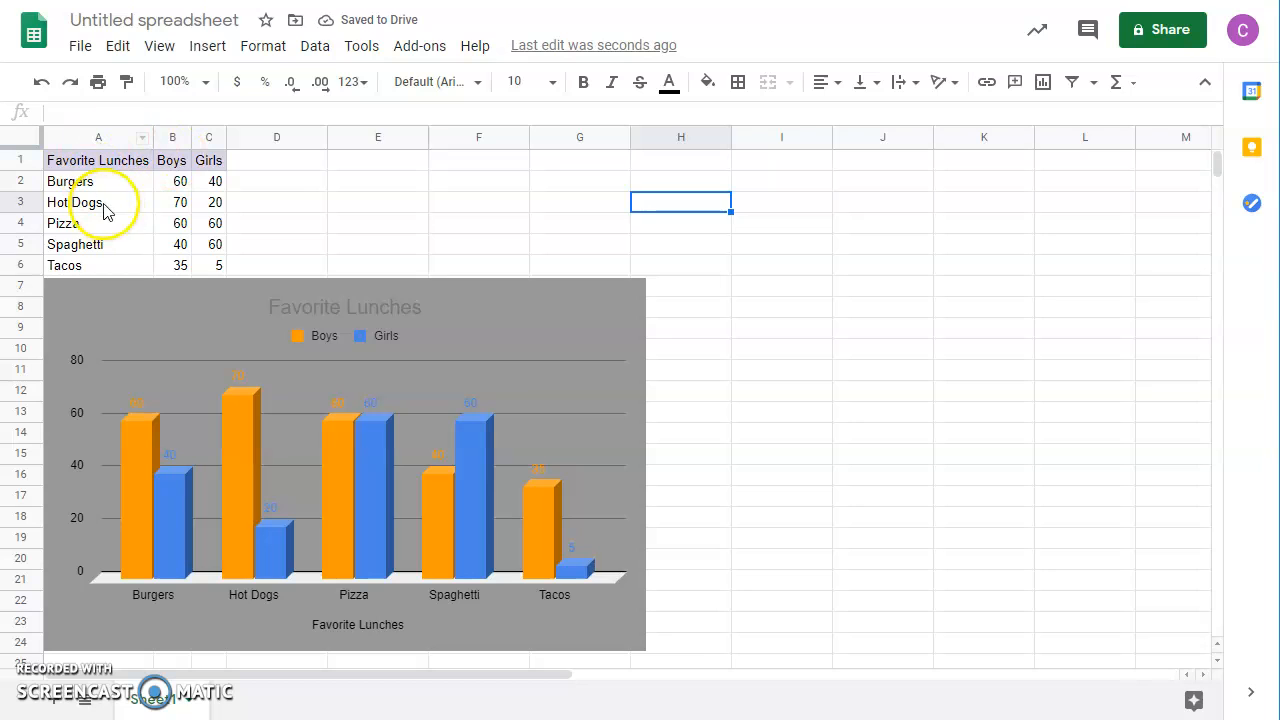